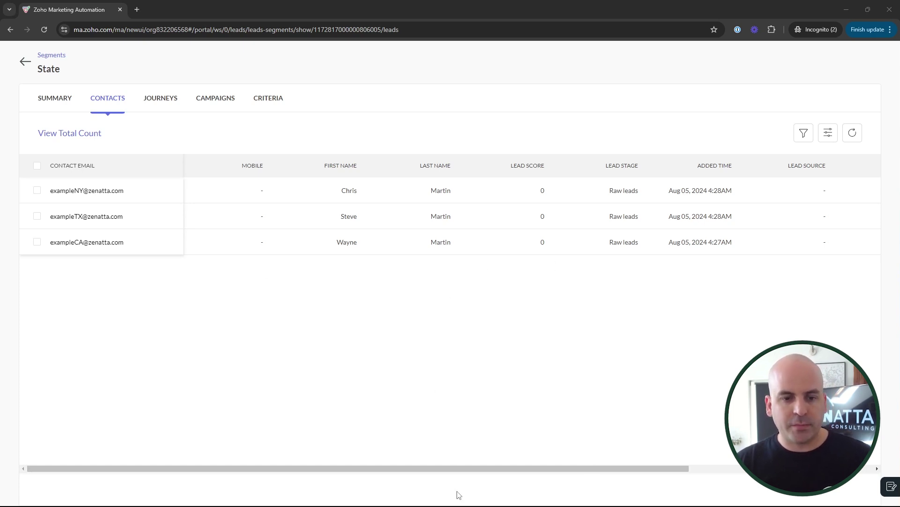
Review the State segment's contacts across the state and company name columns, and examine the segment's defined criteria
{"action": "left_click_drag", "start_coordinate": [493, 468], "coordinate": [881, 350]}
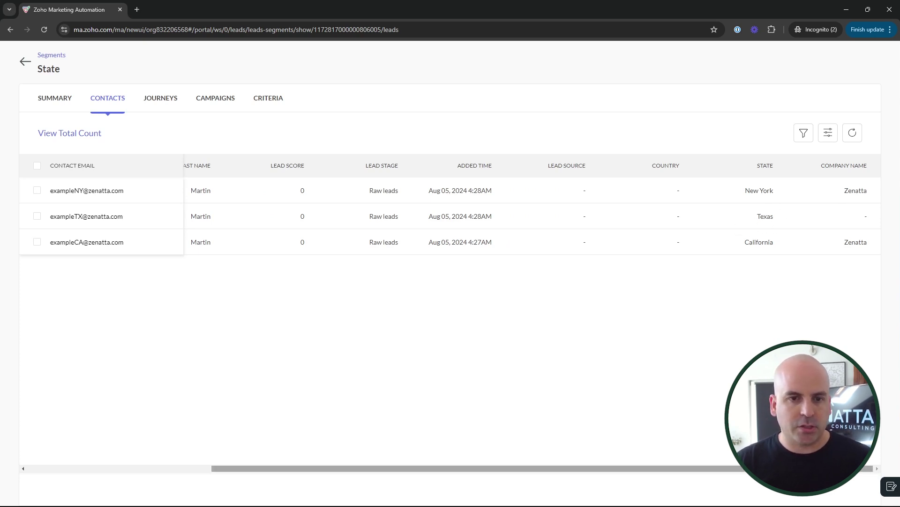
{"action": "left_click_drag", "start_coordinate": [469, 468], "coordinate": [285, 468]}
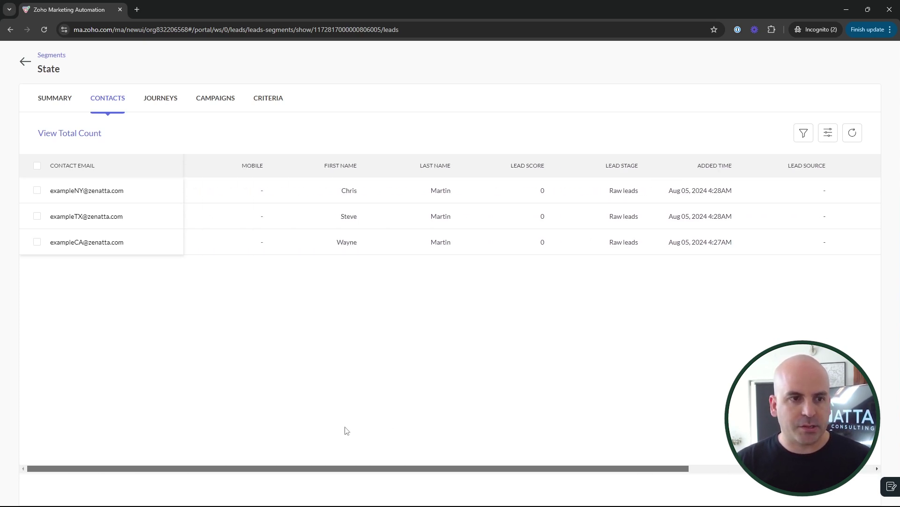
{"action": "left_click", "coordinate": [268, 102]}
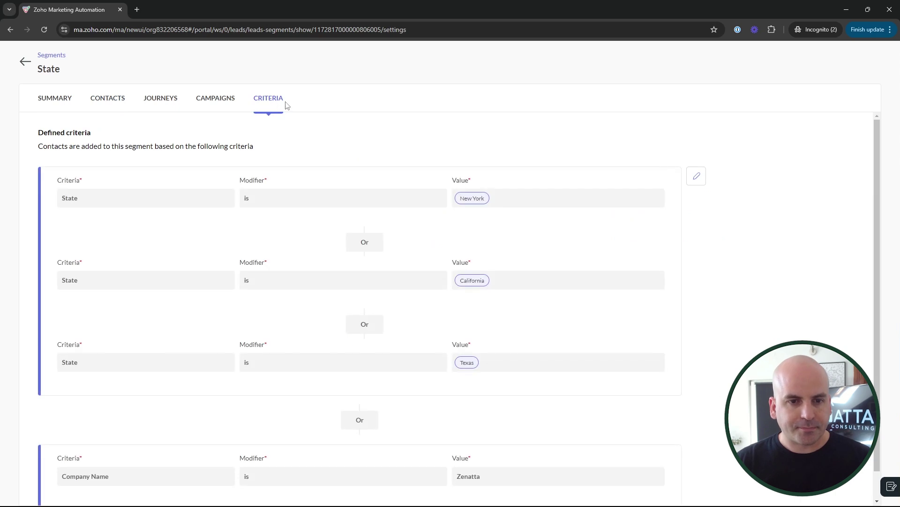
{"action": "scroll", "coordinate": [608, 280], "scroll_direction": "down", "scroll_amount": 1}
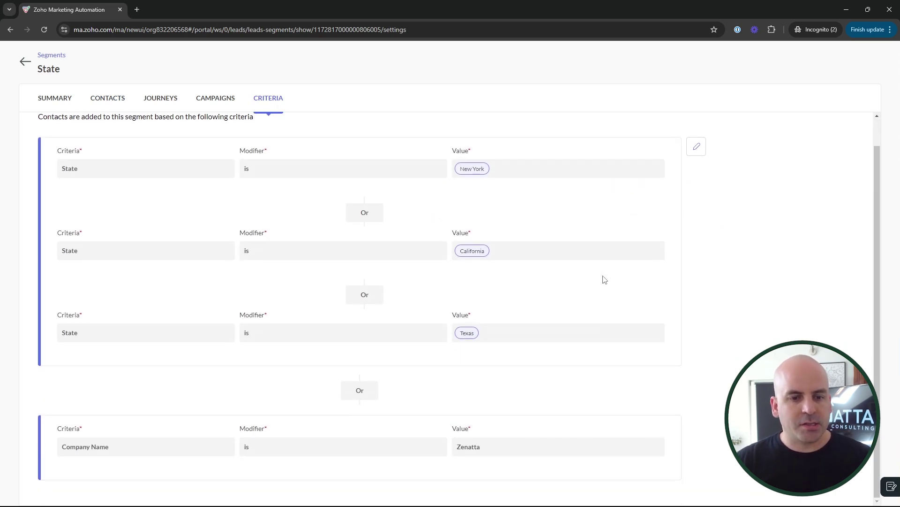
{"action": "scroll", "coordinate": [119, 197], "scroll_direction": "up", "scroll_amount": 1}
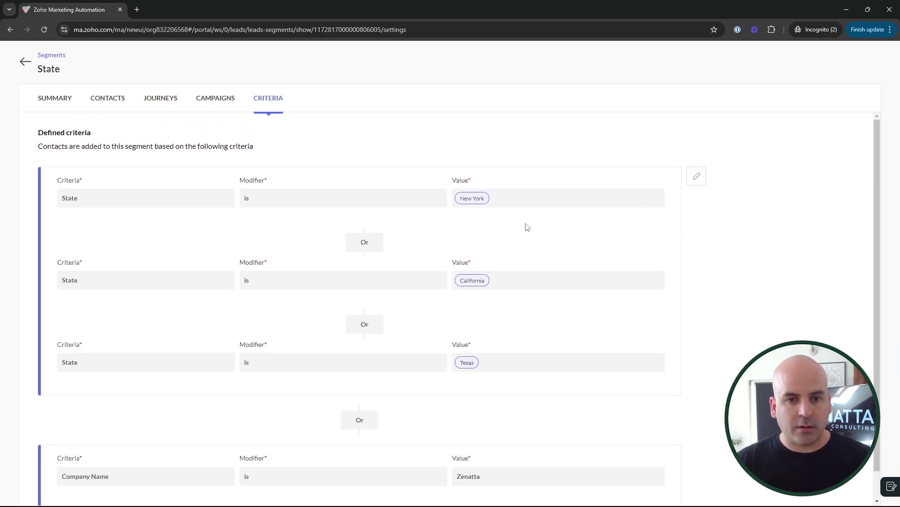
{"action": "scroll", "coordinate": [696, 313], "scroll_direction": "down", "scroll_amount": 1}
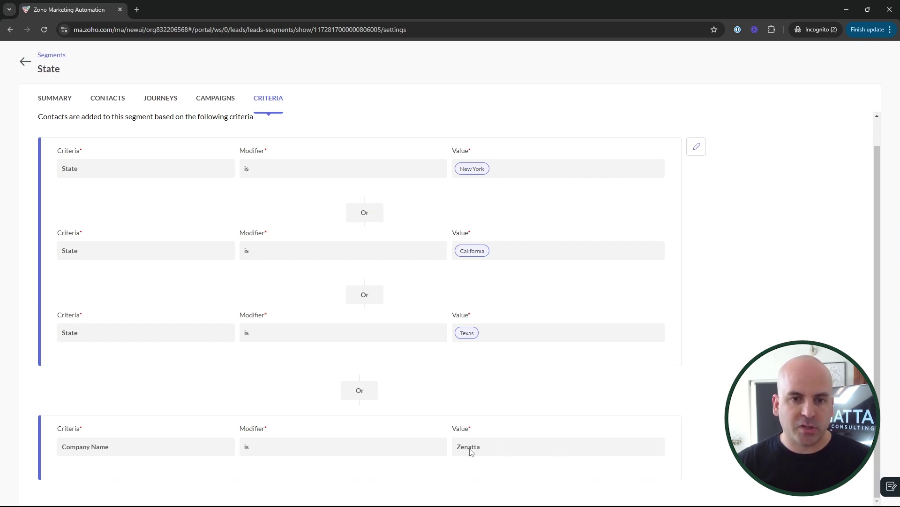
{"action": "scroll", "coordinate": [471, 451], "scroll_direction": "up", "scroll_amount": 1}
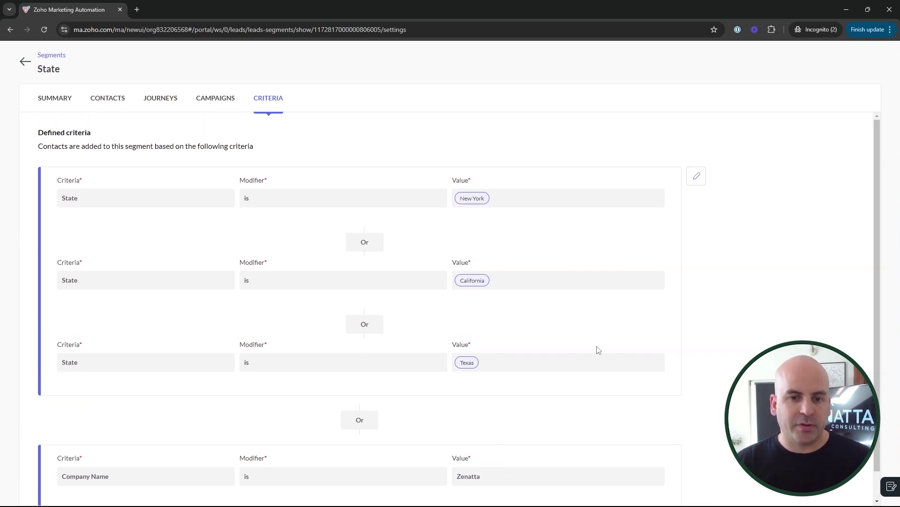
Edit the segment's defined criteria so the State group and the Company Name group are joined with And
{"action": "left_click", "coordinate": [698, 178]}
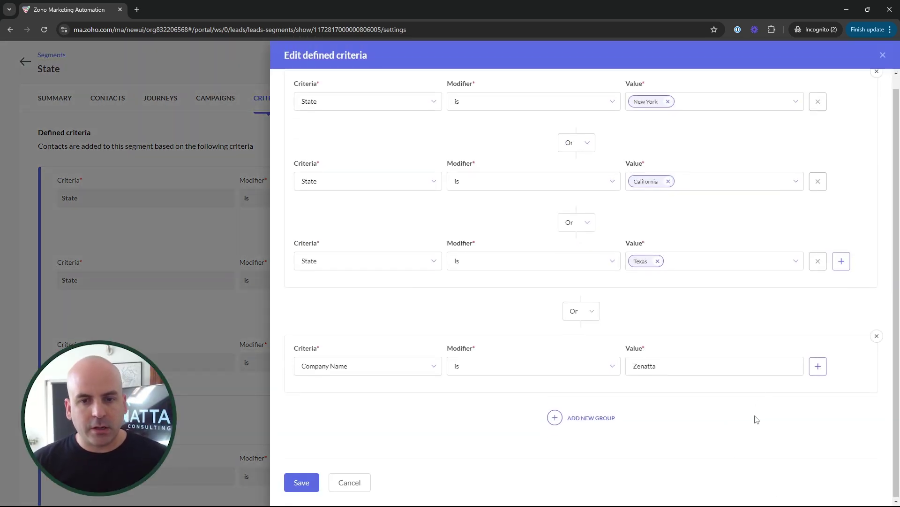
{"action": "scroll", "coordinate": [534, 332], "scroll_direction": "down", "scroll_amount": 1}
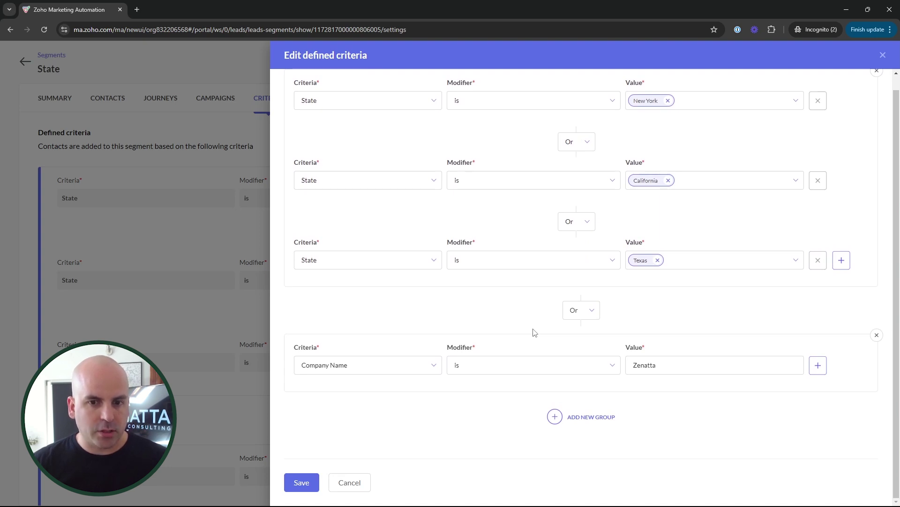
{"action": "scroll", "coordinate": [535, 333], "scroll_direction": "up", "scroll_amount": 1}
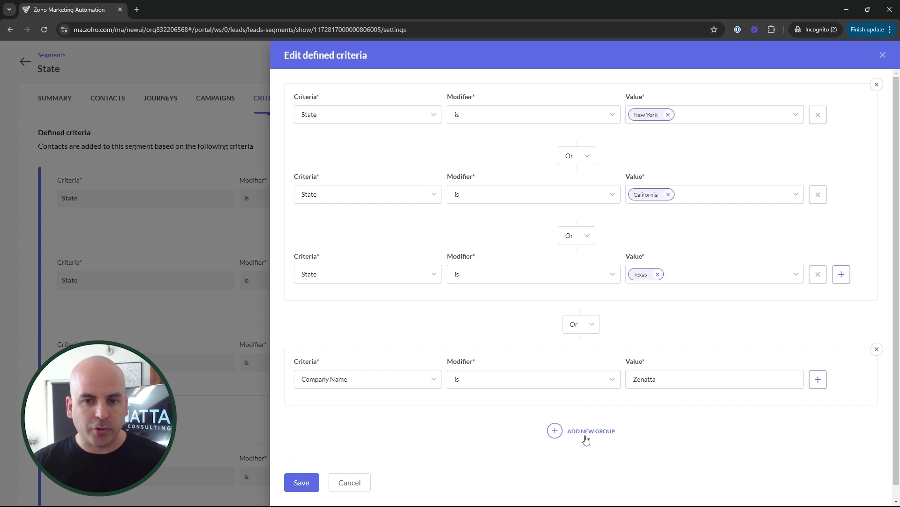
{"action": "left_click", "coordinate": [591, 330]}
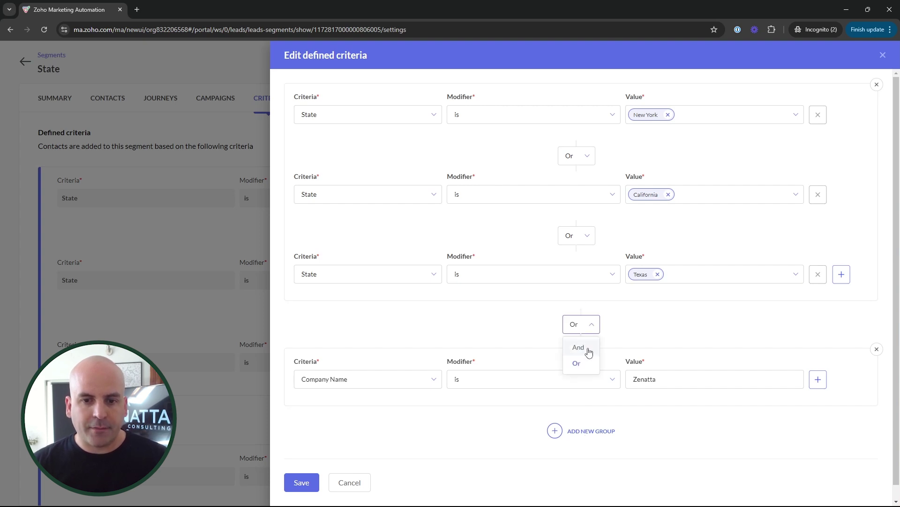
{"action": "left_click", "coordinate": [579, 347]}
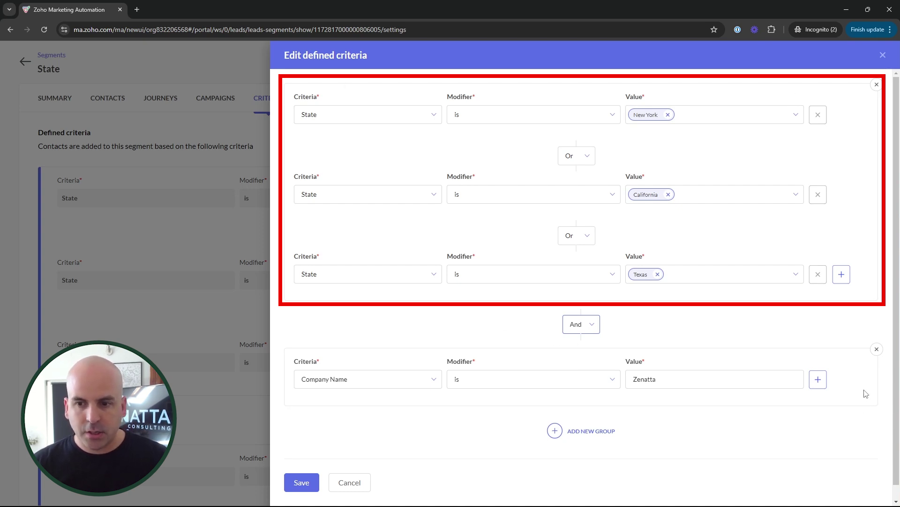
Add a second condition to the Company Name group, joined with Or: Company Name is PodcasterZen
{"action": "left_click", "coordinate": [818, 379]}
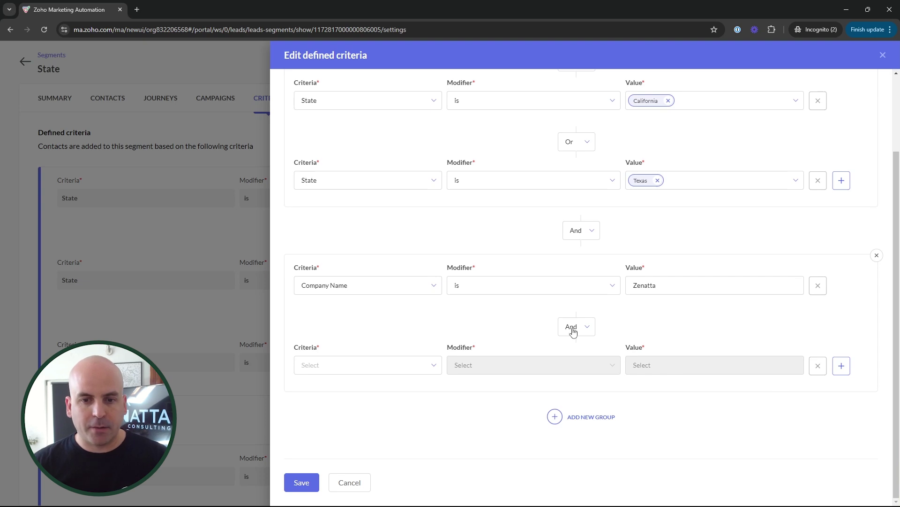
{"action": "left_click", "coordinate": [588, 333]}
{"action": "left_click", "coordinate": [571, 365]}
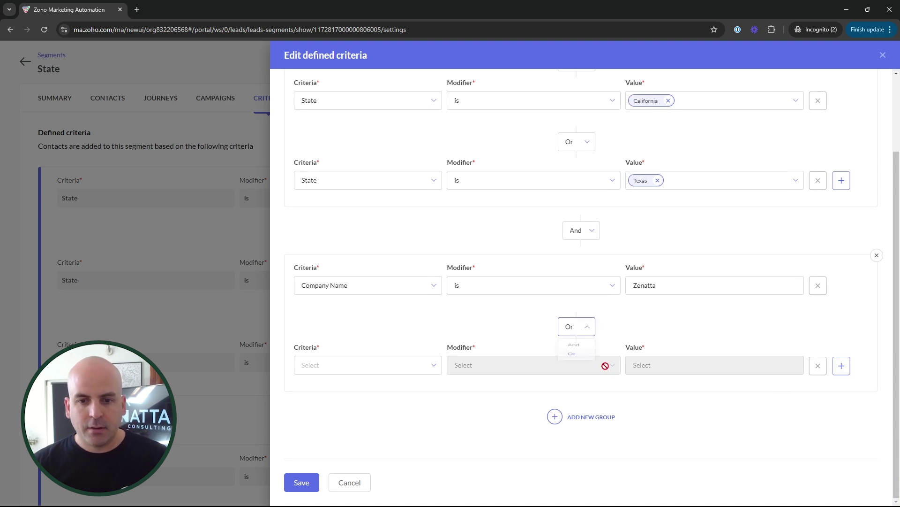
{"action": "left_click", "coordinate": [377, 368]}
{"action": "left_click", "coordinate": [352, 308]}
{"action": "left_click", "coordinate": [509, 366]}
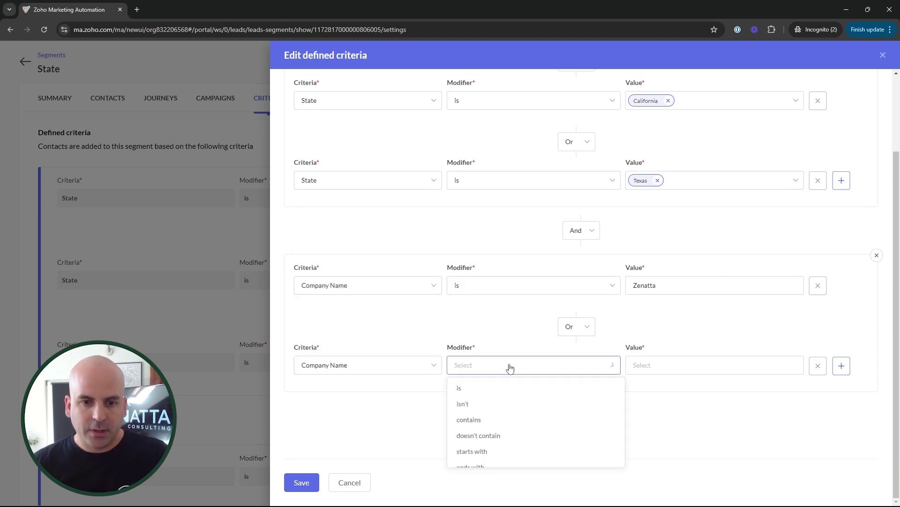
{"action": "left_click", "coordinate": [495, 388]}
{"action": "left_click", "coordinate": [687, 367]}
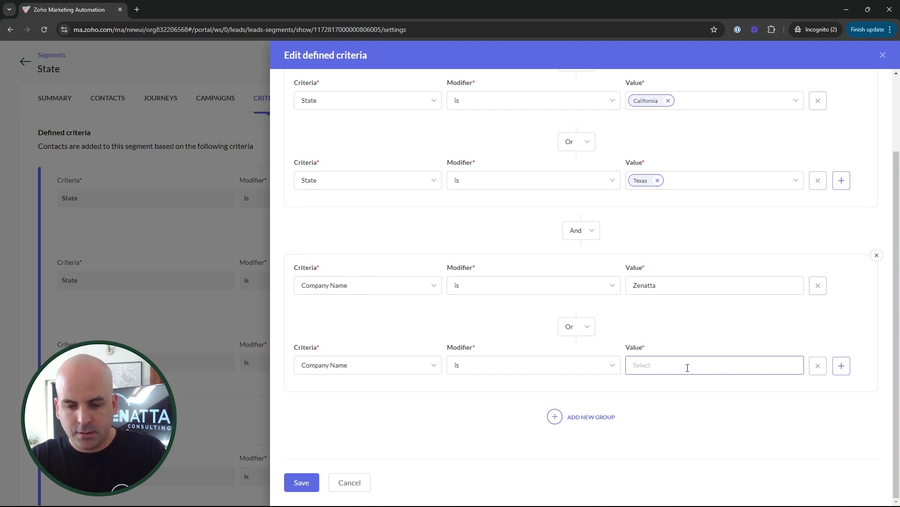
{"action": "type", "text": "PodcasterZen"}
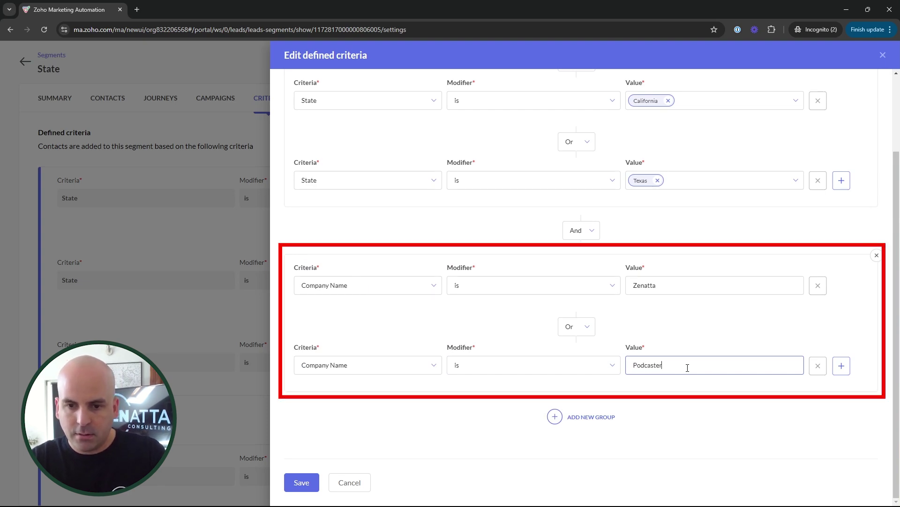
Add a new empty criteria group below the Company Name group and check how the groups are connected
{"action": "left_click", "coordinate": [558, 417]}
{"action": "scroll", "coordinate": [662, 390], "scroll_direction": "down", "scroll_amount": 3}
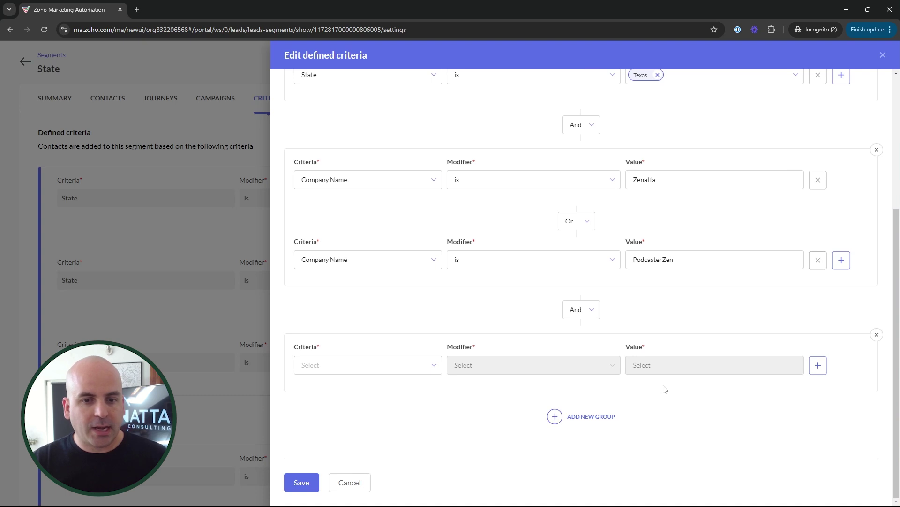
{"action": "scroll", "coordinate": [662, 366], "scroll_direction": "up", "scroll_amount": 5}
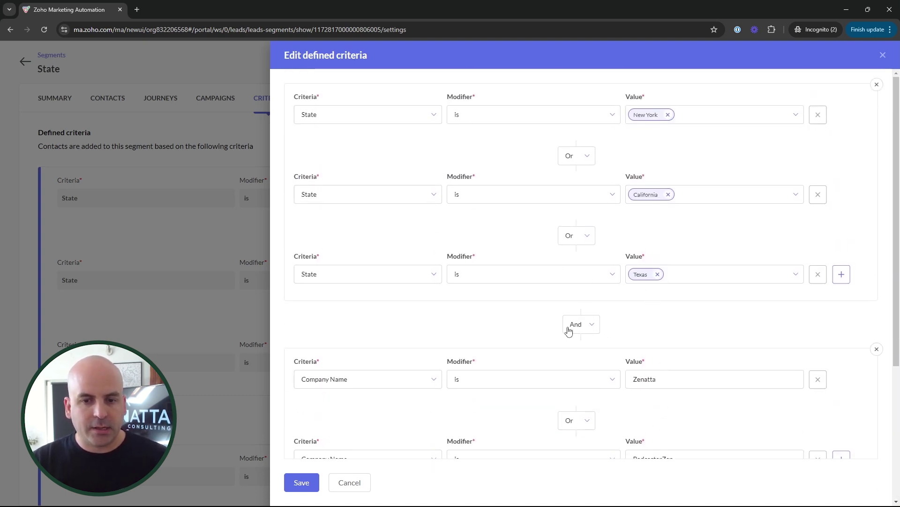
{"action": "scroll", "coordinate": [627, 326], "scroll_direction": "down", "scroll_amount": 4}
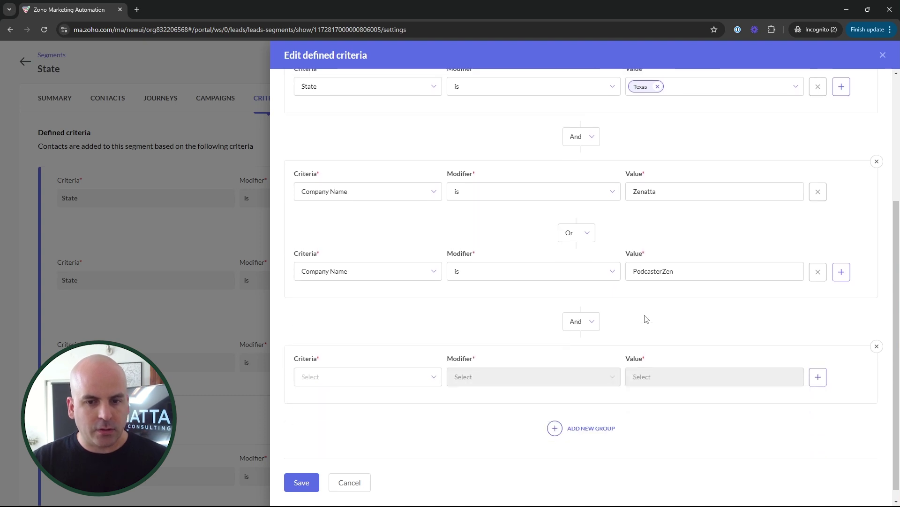
{"action": "scroll", "coordinate": [441, 343], "scroll_direction": "up", "scroll_amount": 4}
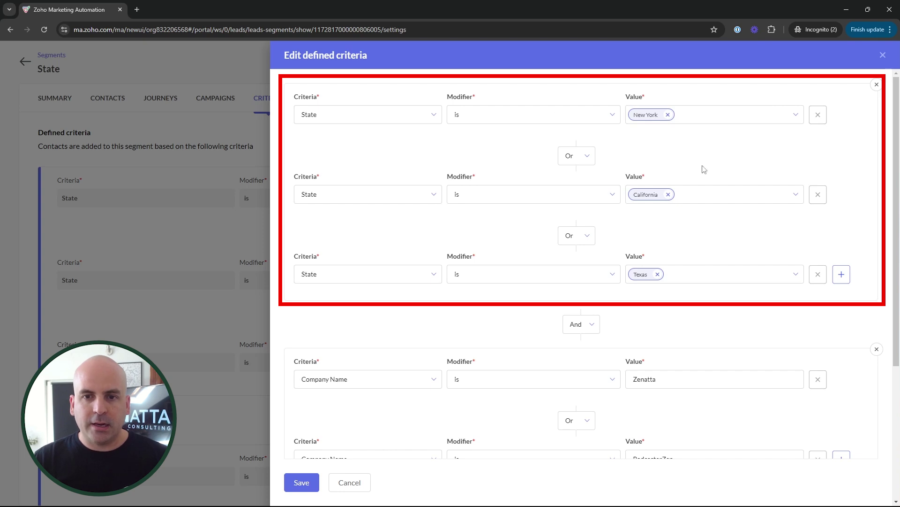
Try joining the conditions inside the State group with And, and set them back to Or
{"action": "left_click", "coordinate": [584, 158]}
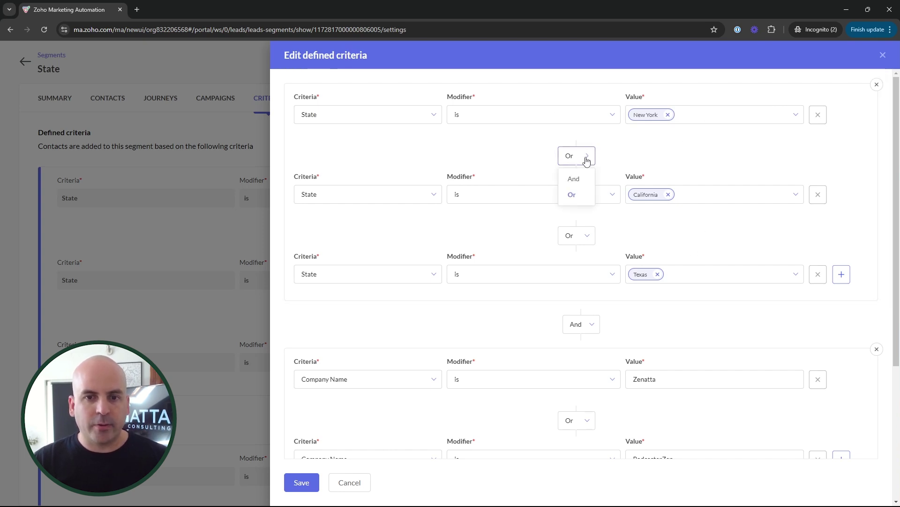
{"action": "left_click", "coordinate": [580, 180]}
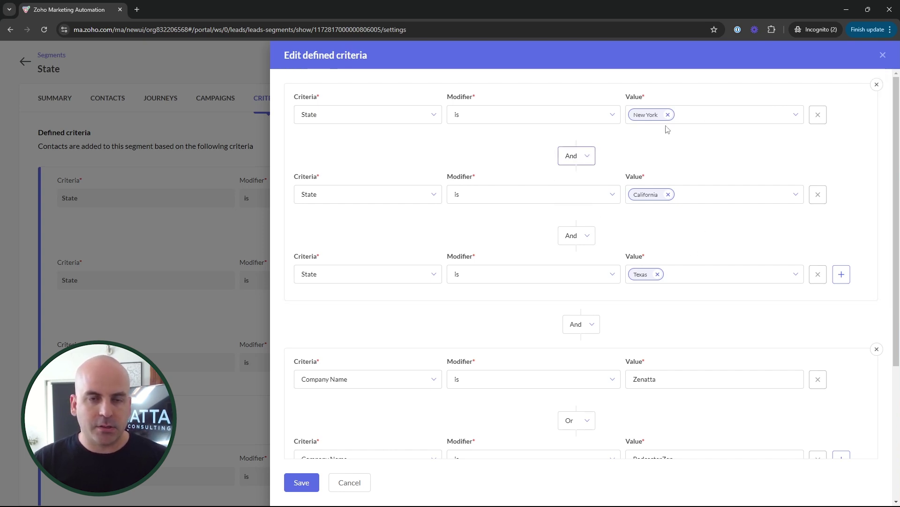
{"action": "left_click", "coordinate": [590, 164]}
{"action": "left_click", "coordinate": [580, 195]}
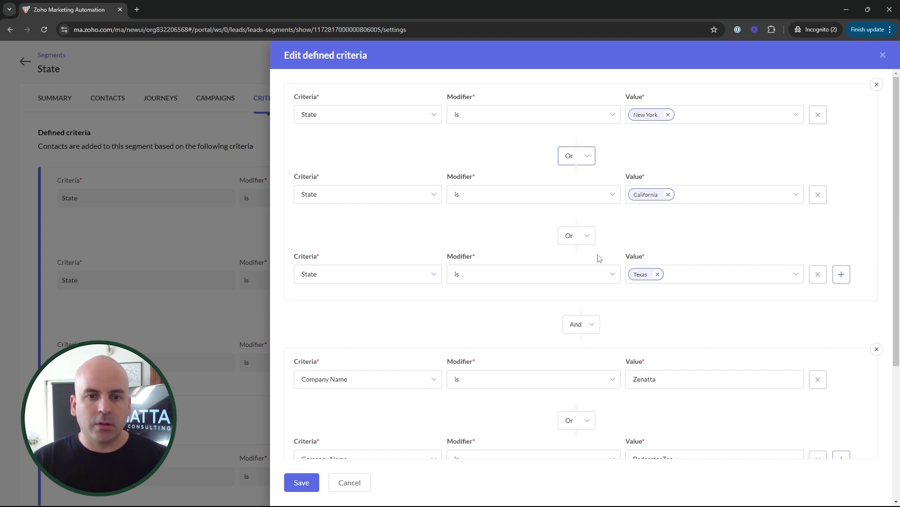
Examine the And/Or operators within and between the State, Company Name and empty criteria groups
{"action": "scroll", "coordinate": [598, 328], "scroll_direction": "down", "scroll_amount": 1}
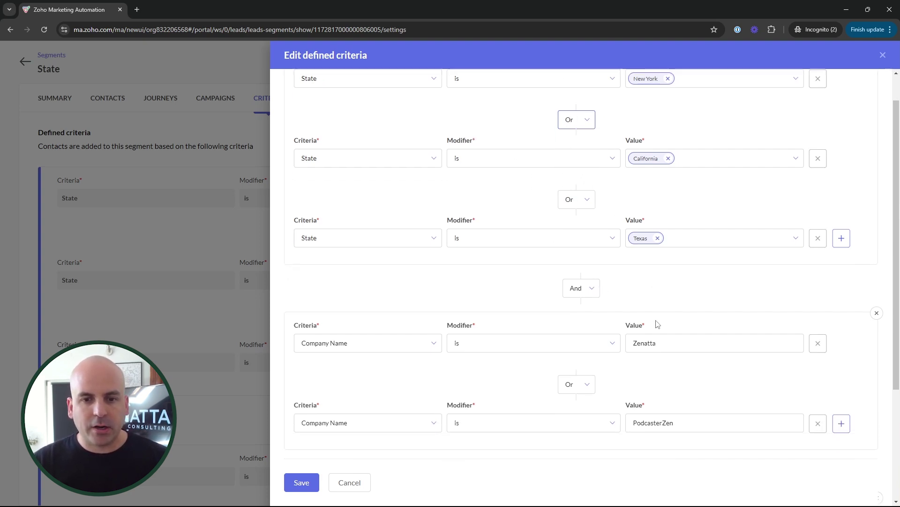
{"action": "scroll", "coordinate": [609, 286], "scroll_direction": "up", "scroll_amount": 1}
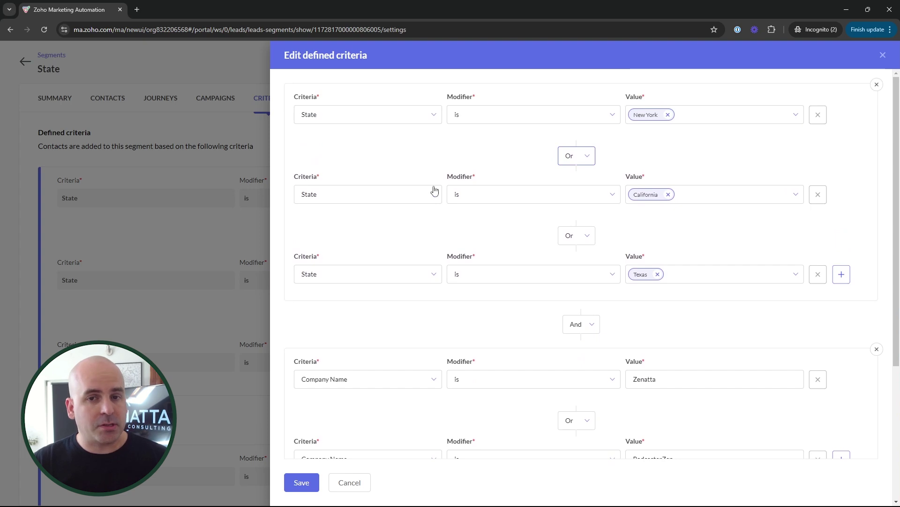
{"action": "scroll", "coordinate": [535, 188], "scroll_direction": "down", "scroll_amount": 4}
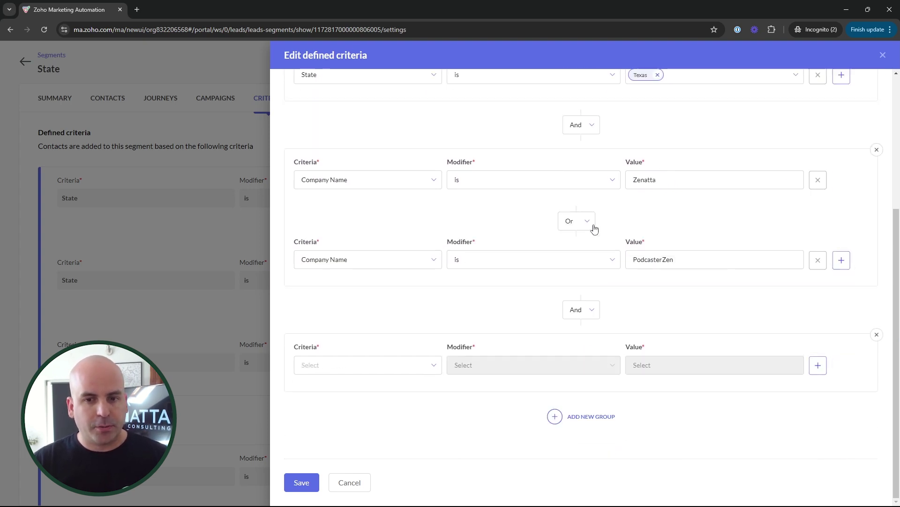
{"action": "scroll", "coordinate": [509, 201], "scroll_direction": "up", "scroll_amount": 1}
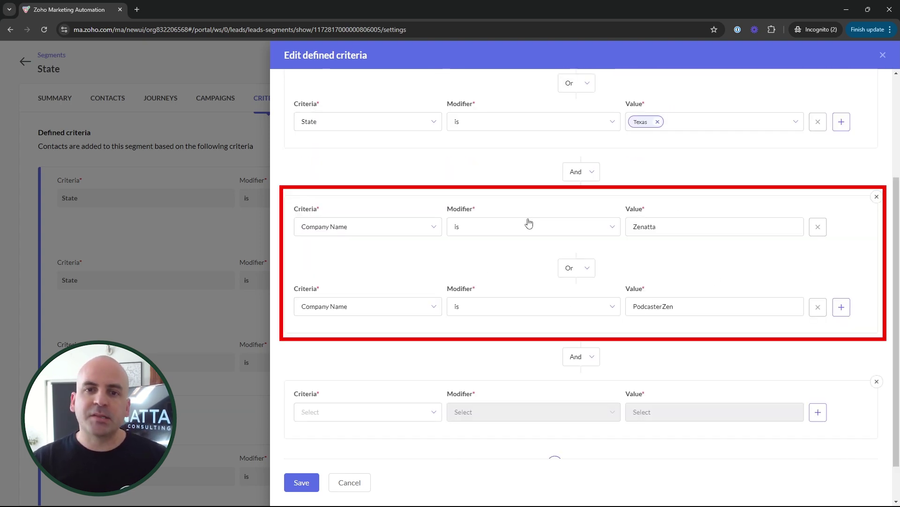
{"action": "scroll", "coordinate": [586, 296], "scroll_direction": "down", "scroll_amount": 1}
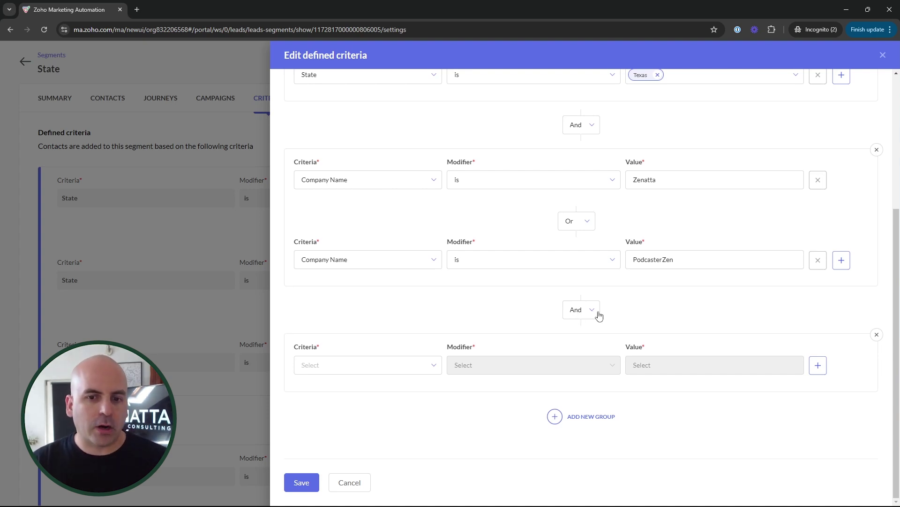
{"action": "scroll", "coordinate": [600, 316], "scroll_direction": "up", "scroll_amount": 4}
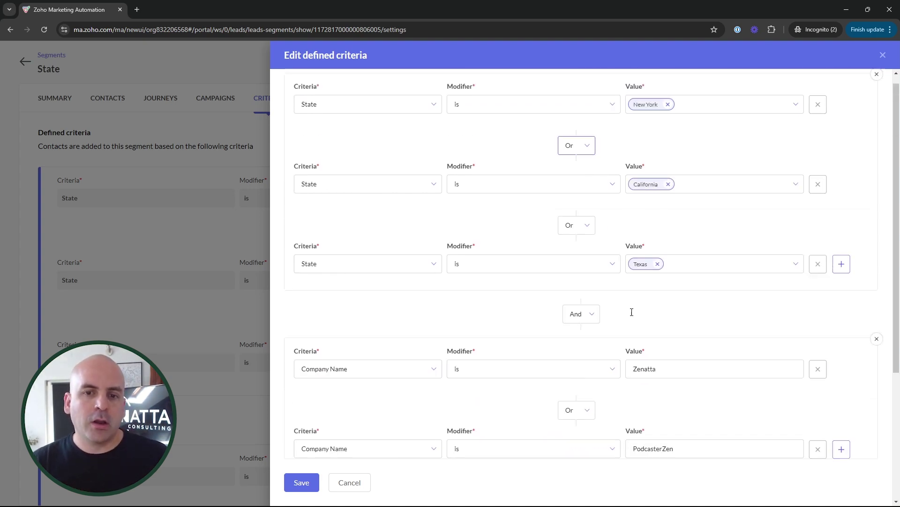
{"action": "scroll", "coordinate": [567, 227], "scroll_direction": "down", "scroll_amount": 4}
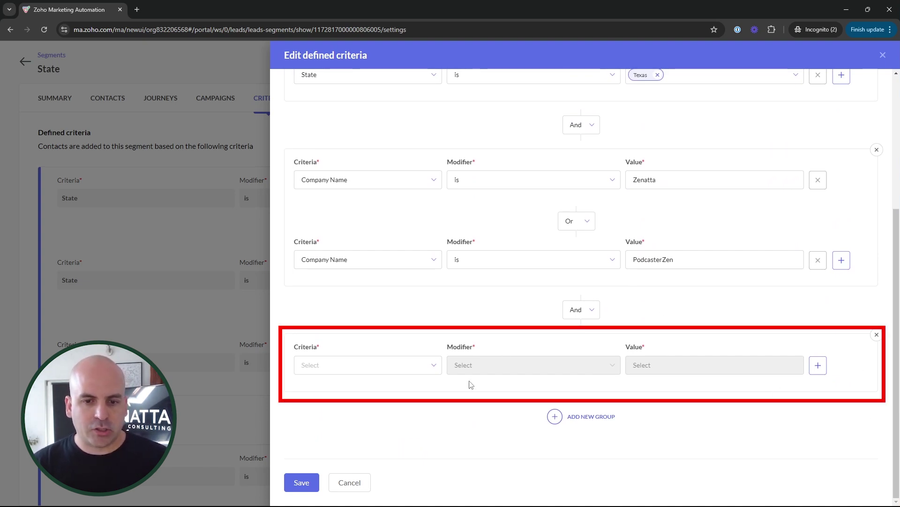
{"action": "scroll", "coordinate": [526, 361], "scroll_direction": "up", "scroll_amount": 4}
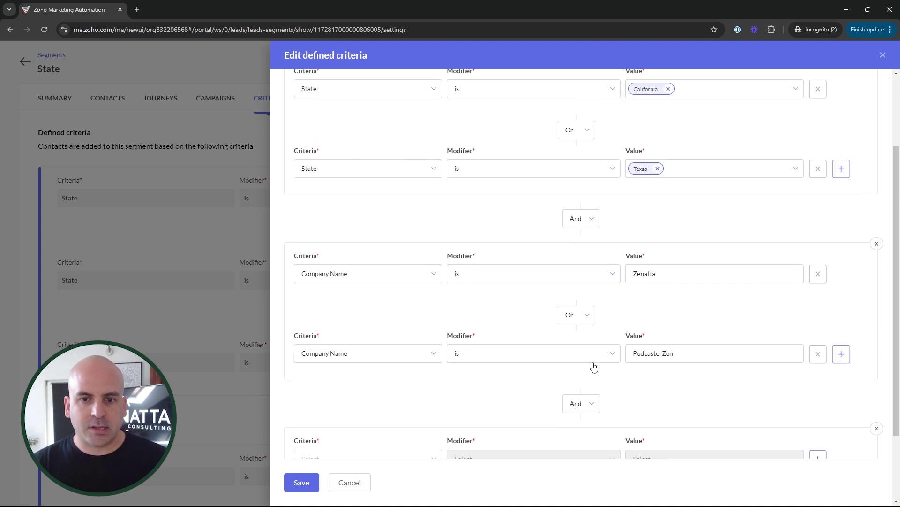
{"action": "scroll", "coordinate": [689, 281], "scroll_direction": "down", "scroll_amount": 4}
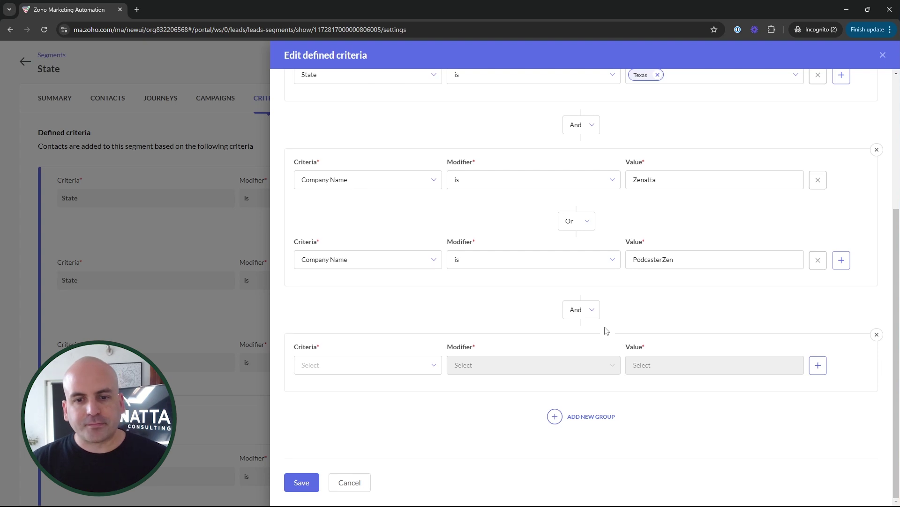
Try joining the criteria groups with Or, and set the operator between the groups back to And
{"action": "left_click", "coordinate": [587, 313]}
{"action": "left_click", "coordinate": [579, 348]}
{"action": "left_click", "coordinate": [584, 312]}
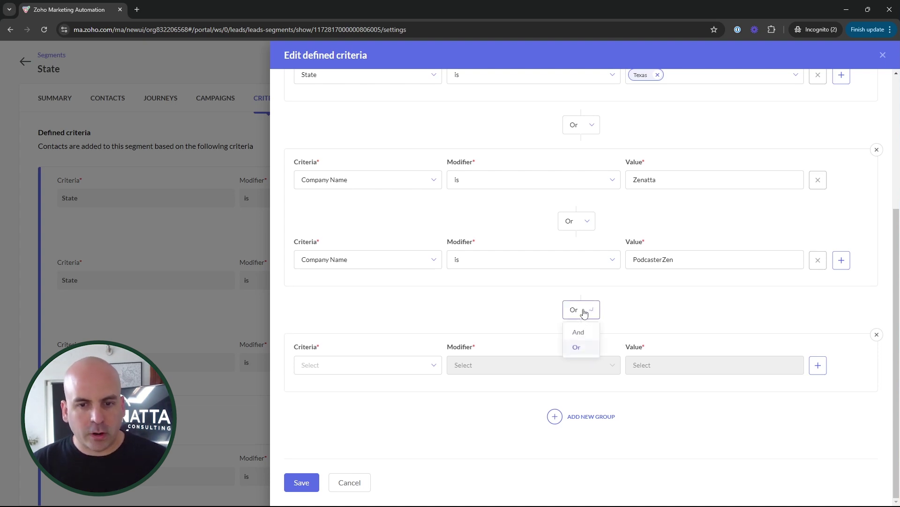
{"action": "left_click", "coordinate": [578, 331]}
{"action": "scroll", "coordinate": [636, 328], "scroll_direction": "up", "scroll_amount": 2}
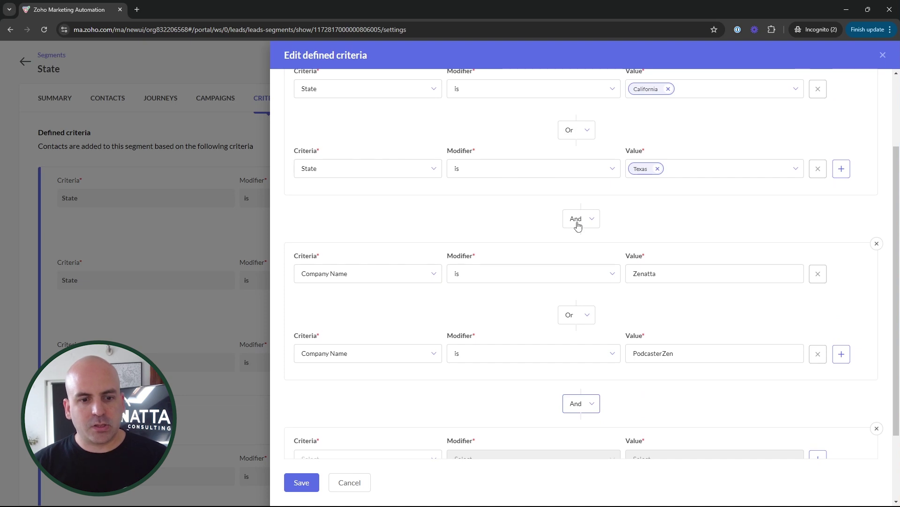
Remove the empty criteria group below the Company Name group and save the segment criteria
{"action": "scroll", "coordinate": [686, 308], "scroll_direction": "down", "scroll_amount": 1}
{"action": "left_click", "coordinate": [876, 382]}
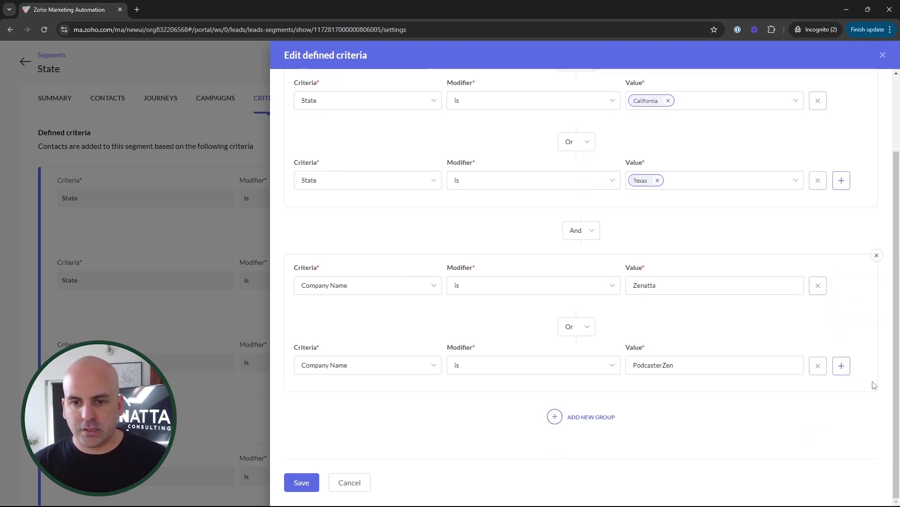
{"action": "left_click", "coordinate": [301, 484]}
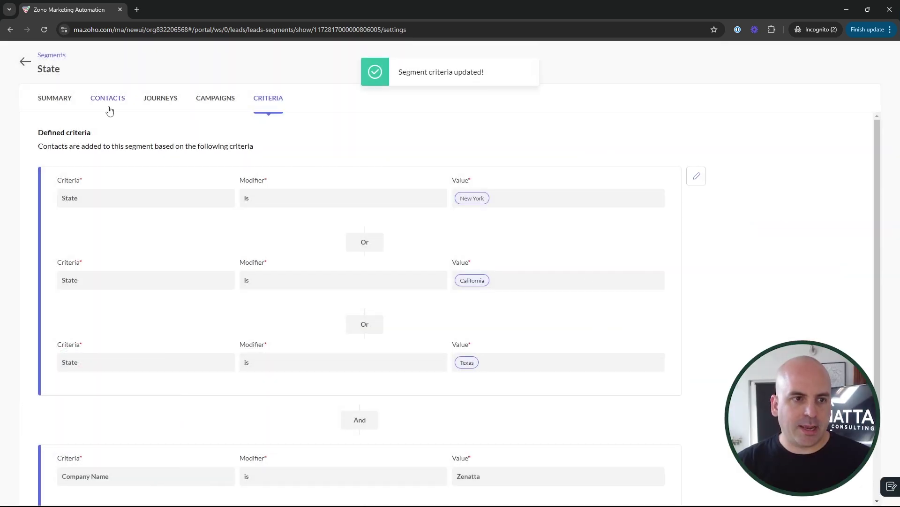
Check the state and company name of the contacts in the State segment, and return to its criteria
{"action": "left_click", "coordinate": [108, 99]}
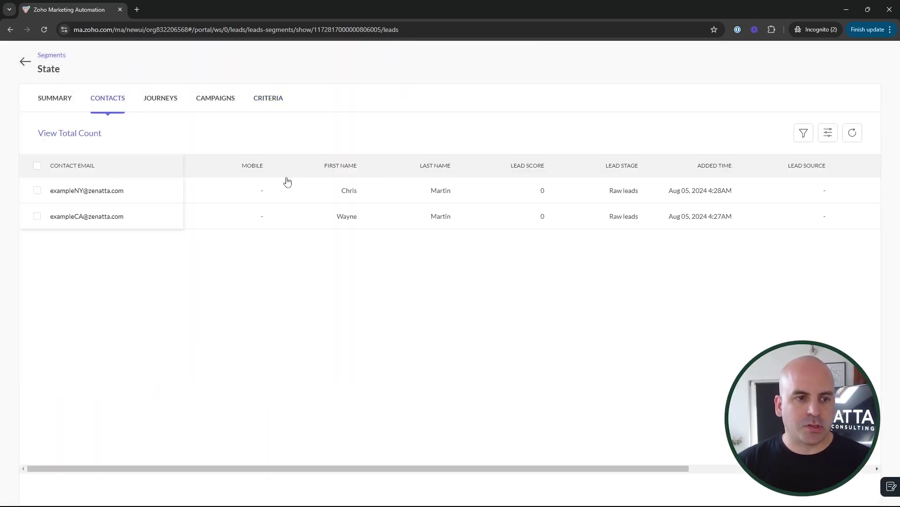
{"action": "left_click_drag", "start_coordinate": [579, 468], "coordinate": [765, 468]}
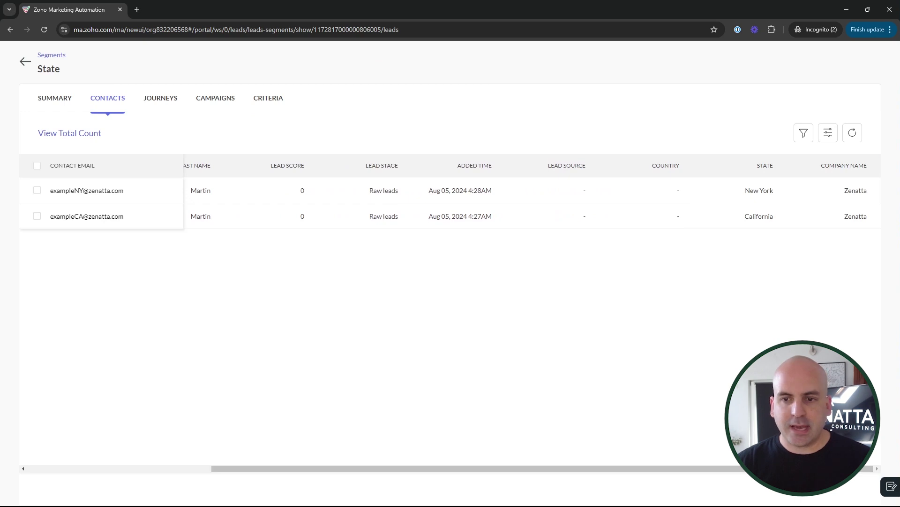
{"action": "left_click", "coordinate": [271, 99]}
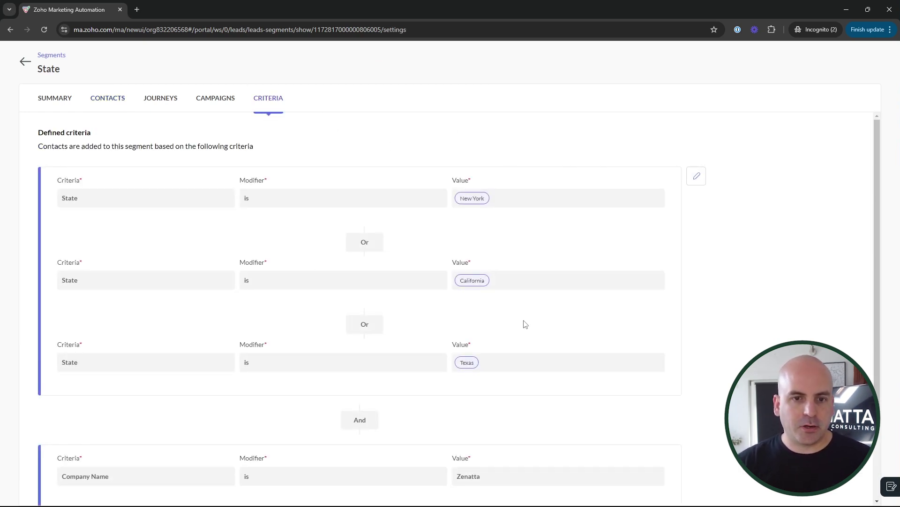
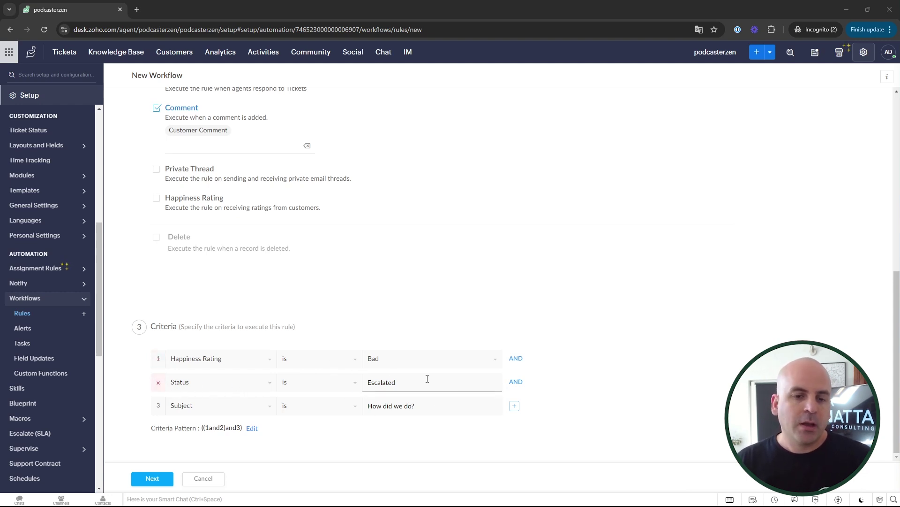
In the new Zoho Desk workflow rule, set the criteria pattern to ((1or2)and3)
{"action": "left_click", "coordinate": [251, 429]}
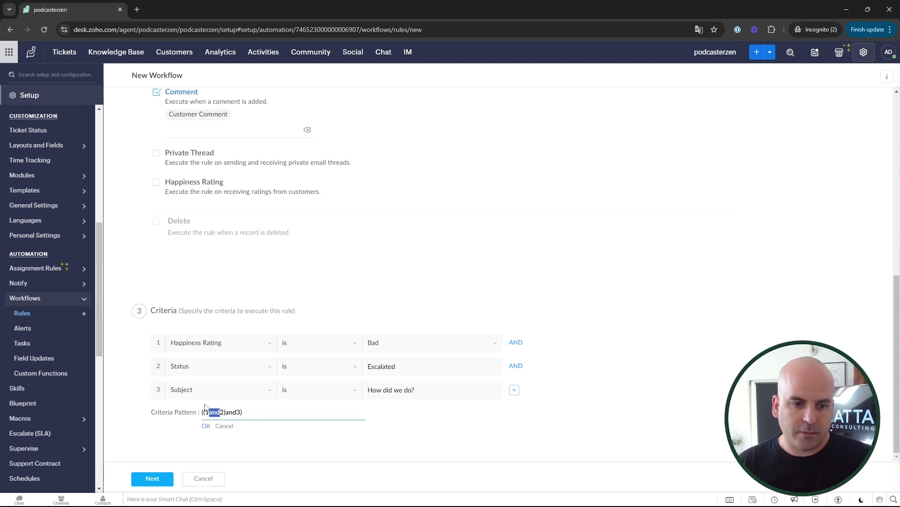
{"action": "type", "text": "or"}
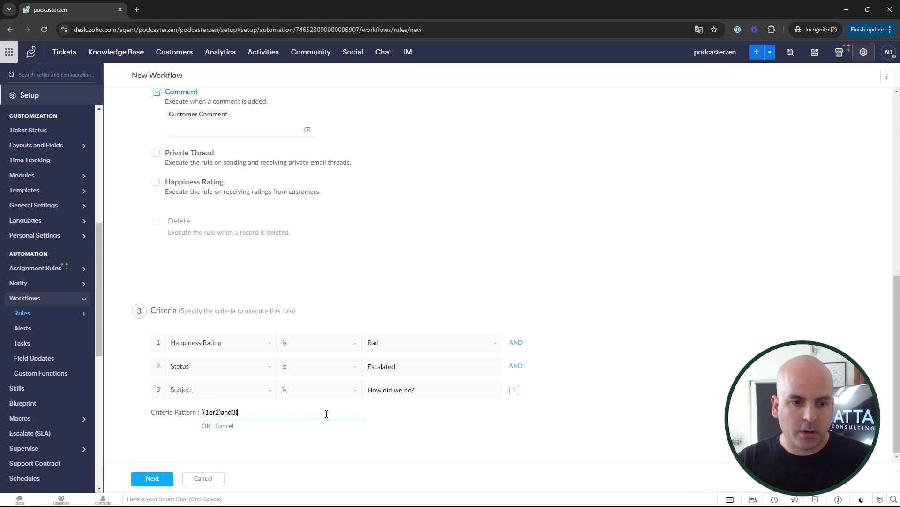
{"action": "left_click", "coordinate": [168, 428]}
{"action": "left_click", "coordinate": [205, 426]}
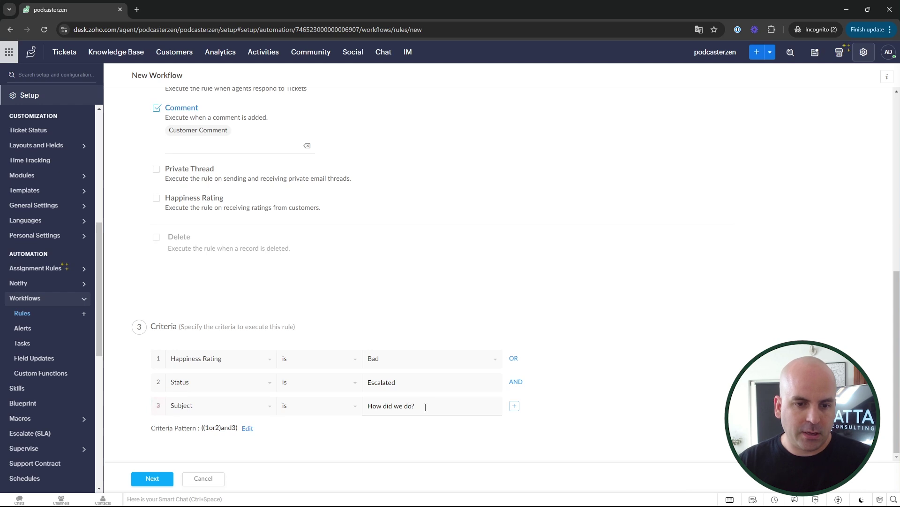
Try to set the criteria pattern to ((1or3)and2), and discard the edit
{"action": "left_click", "coordinate": [249, 430]}
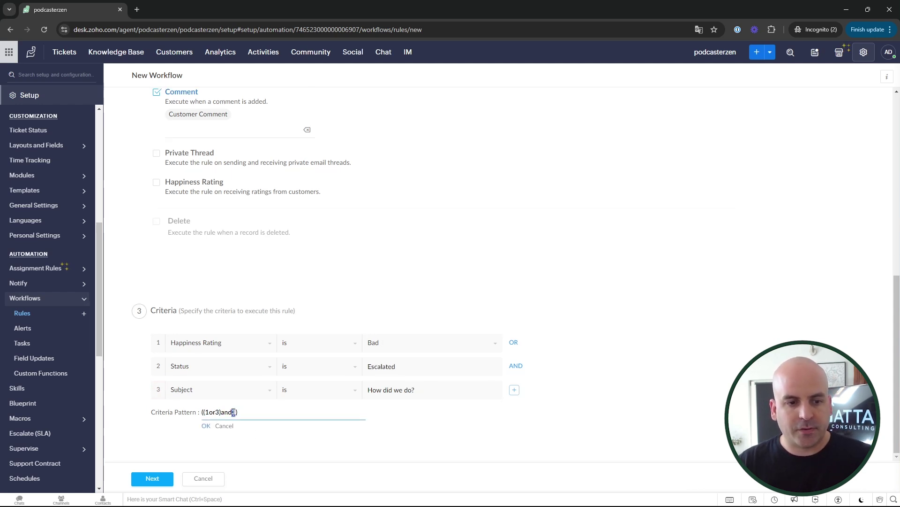
{"action": "left_click", "coordinate": [207, 426]}
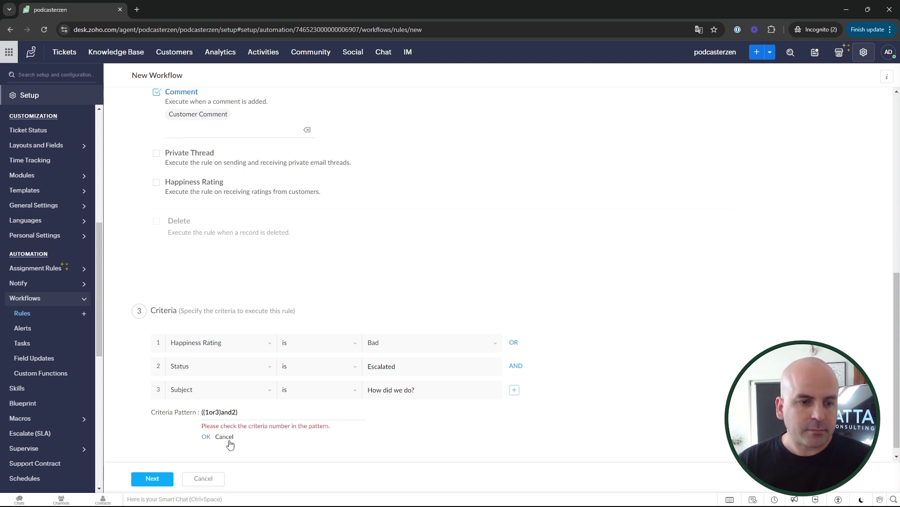
{"action": "left_click", "coordinate": [224, 437]}
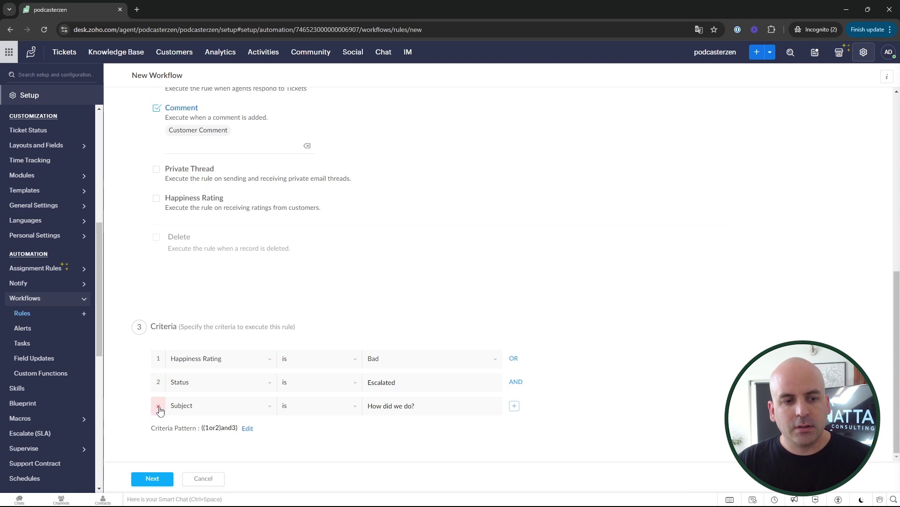
Delete the Status criterion from the second row and add it again as the third criterion, Status is Escalated
{"action": "left_click", "coordinate": [158, 382]}
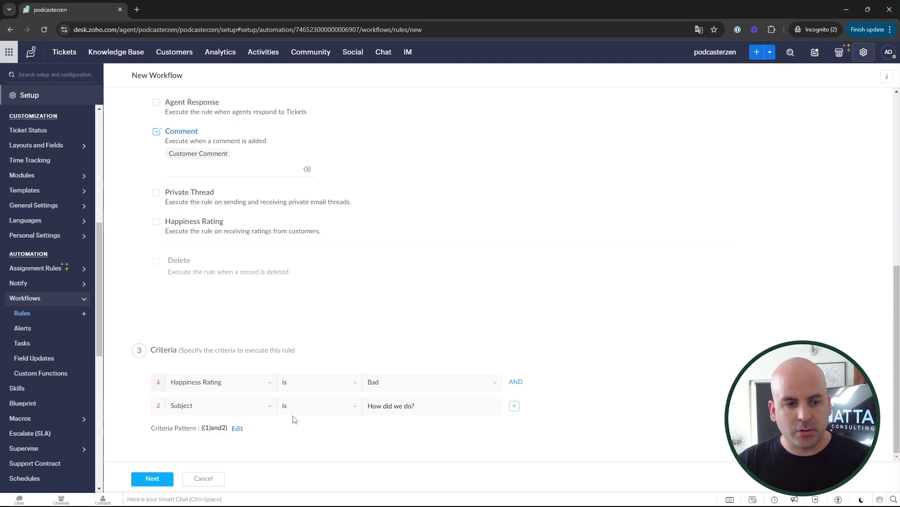
{"action": "left_click", "coordinate": [515, 406]}
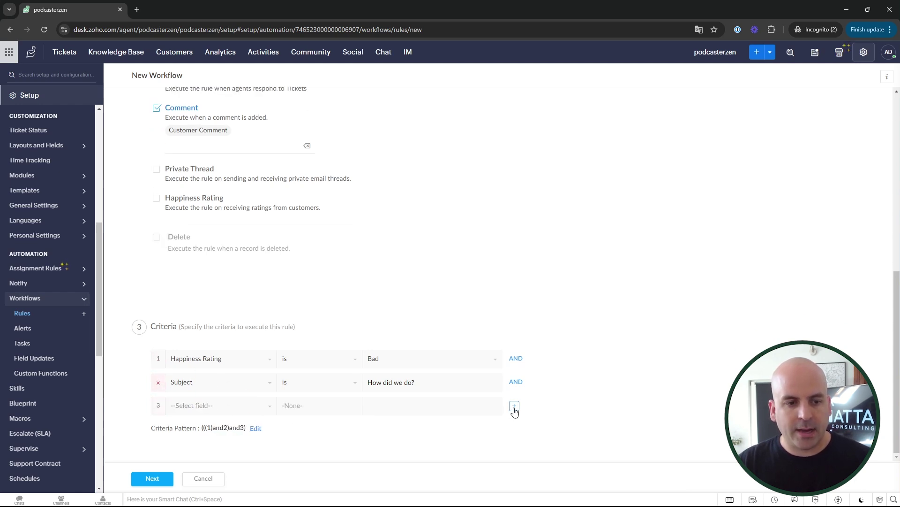
{"action": "left_click", "coordinate": [234, 406]}
{"action": "type", "text": "sta"}
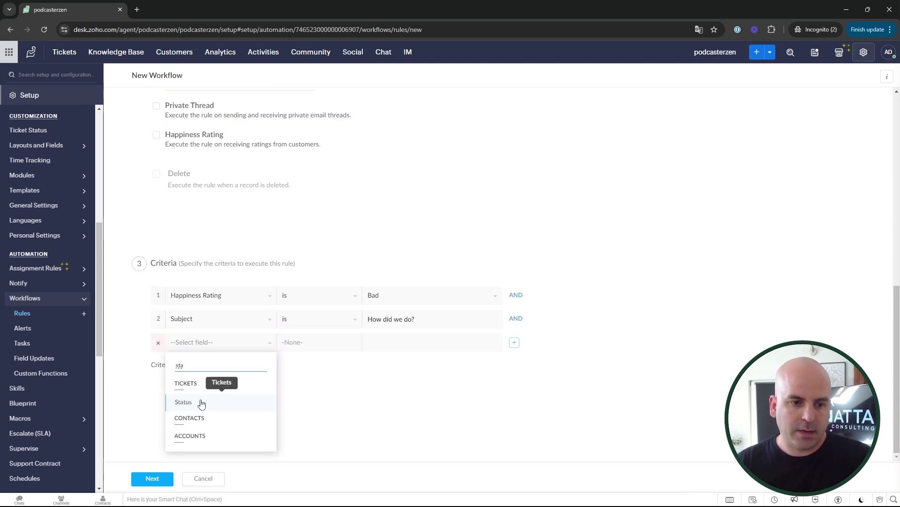
{"action": "left_click", "coordinate": [200, 403]}
{"action": "left_click", "coordinate": [341, 410]}
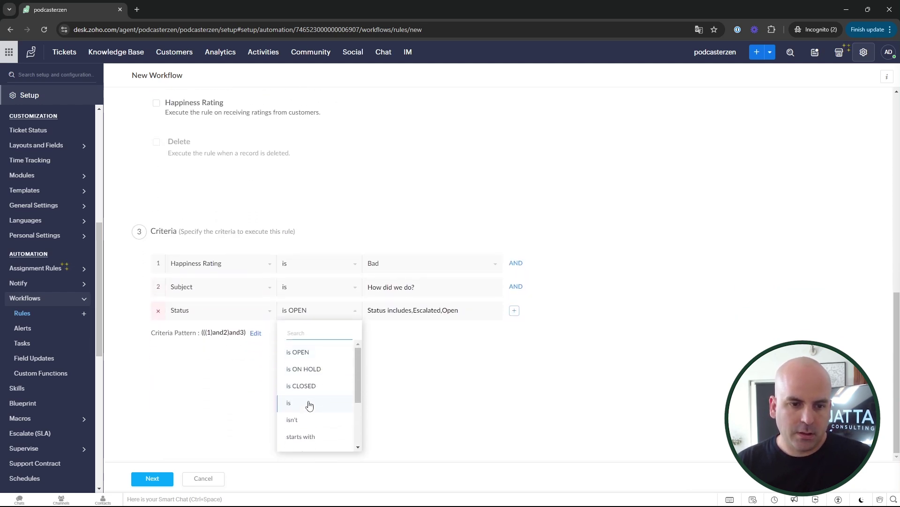
{"action": "left_click", "coordinate": [308, 403]}
{"action": "left_click", "coordinate": [404, 403]}
{"action": "type", "text": "Es"}
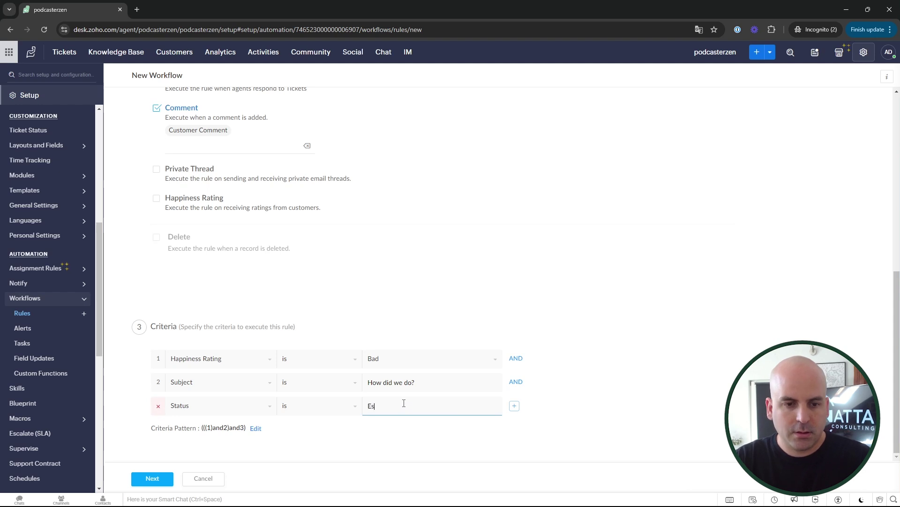
{"action": "type", "text": "cala"}
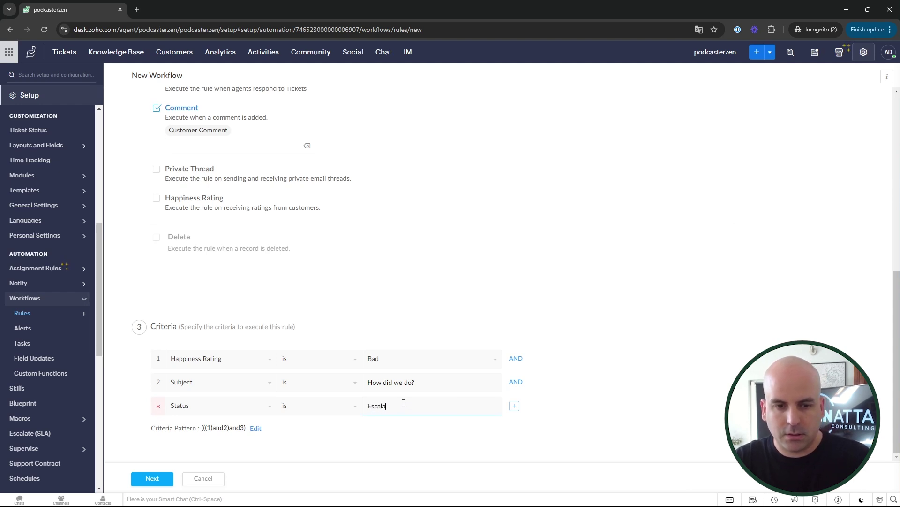
{"action": "type", "text": "ted"}
{"action": "left_click", "coordinate": [675, 314]}
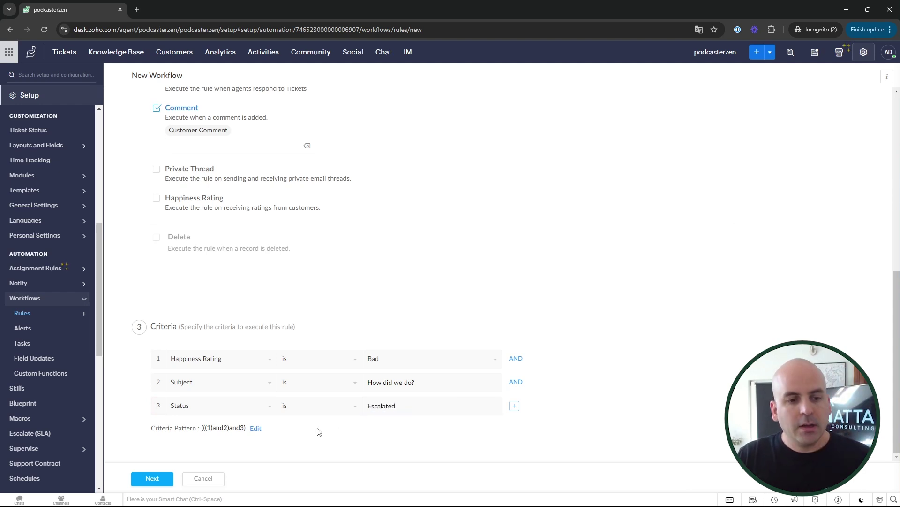
Set the pattern of the reordered criteria to ((1or2)and3), dropping the extra parentheses around 1
{"action": "left_click", "coordinate": [254, 428]}
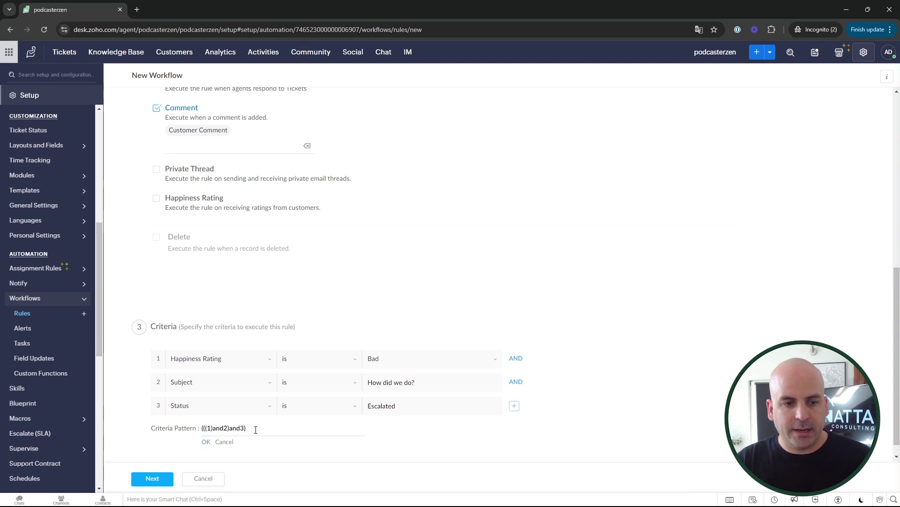
{"action": "left_click", "coordinate": [218, 429]}
{"action": "key", "text": "BackSpace"}
{"action": "key", "text": "Home"}
{"action": "key", "text": "Delete"}
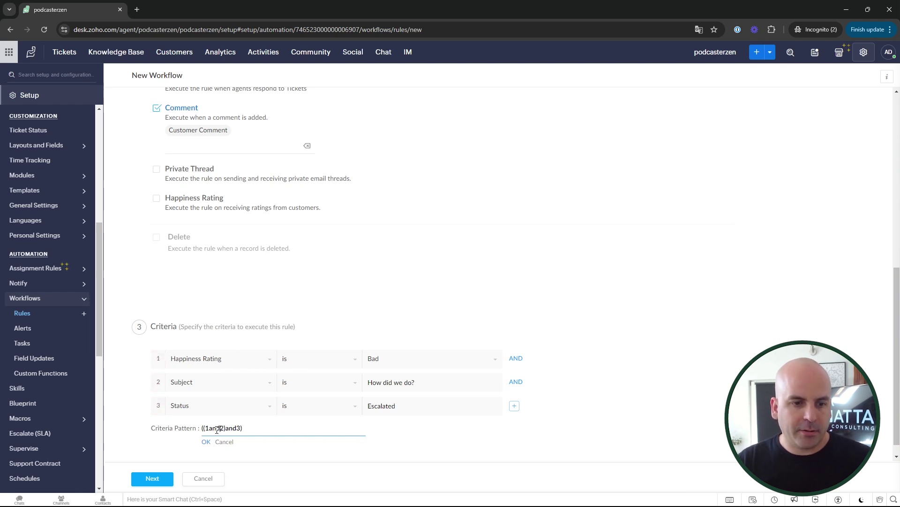
{"action": "type", "text": "or"}
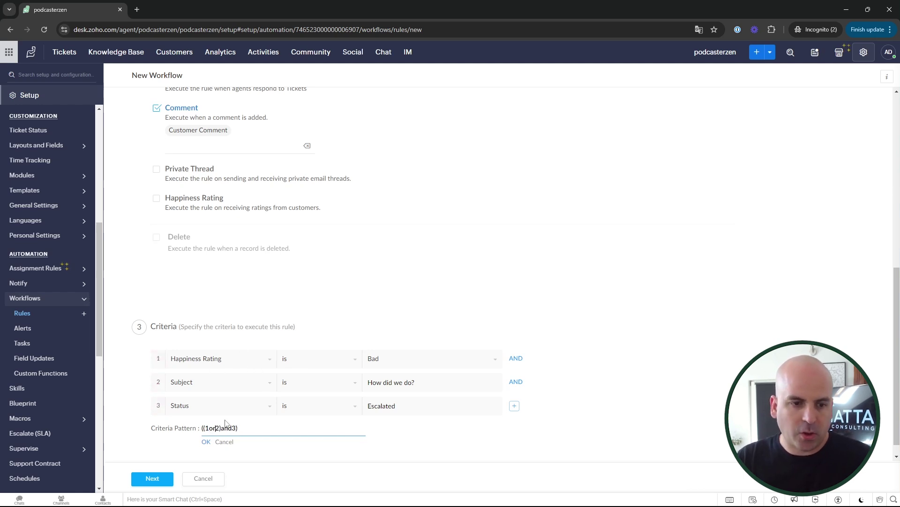
{"action": "left_click", "coordinate": [206, 442]}
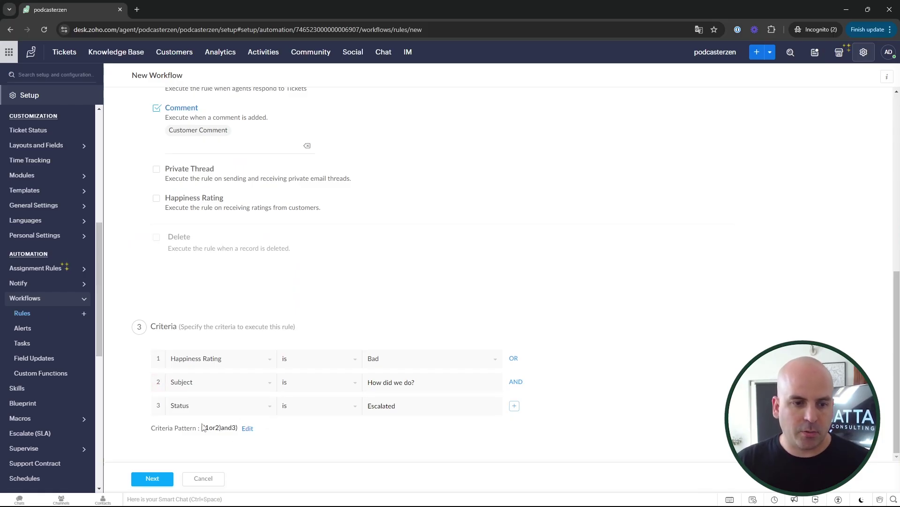
In the Zoho Campaigns segment State Example, complete the value California and add the criteria State is New York and State is Texas
{"action": "type", "text": "rnia"}
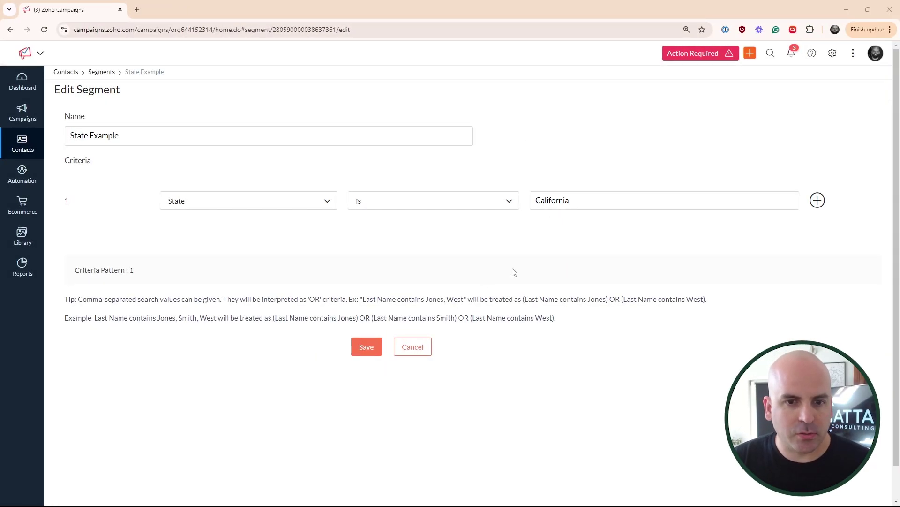
{"action": "left_click", "coordinate": [818, 200]}
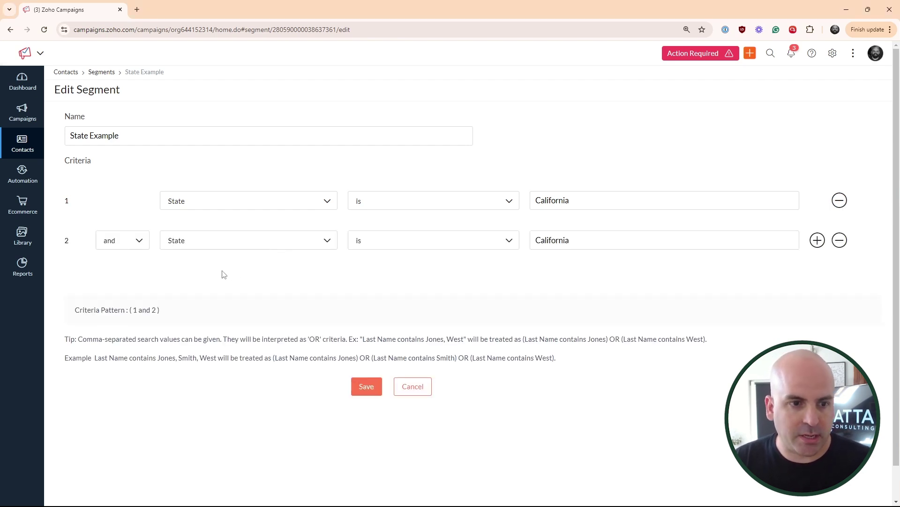
{"action": "double_click", "coordinate": [589, 239]}
{"action": "type", "text": "New York"}
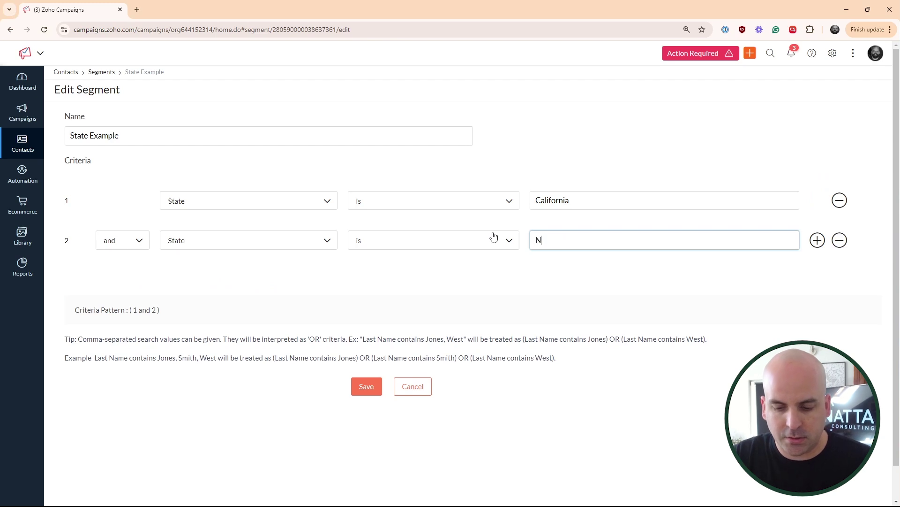
{"action": "left_click", "coordinate": [817, 240]}
{"action": "left_click_drag", "start_coordinate": [569, 280], "coordinate": [534, 280]}
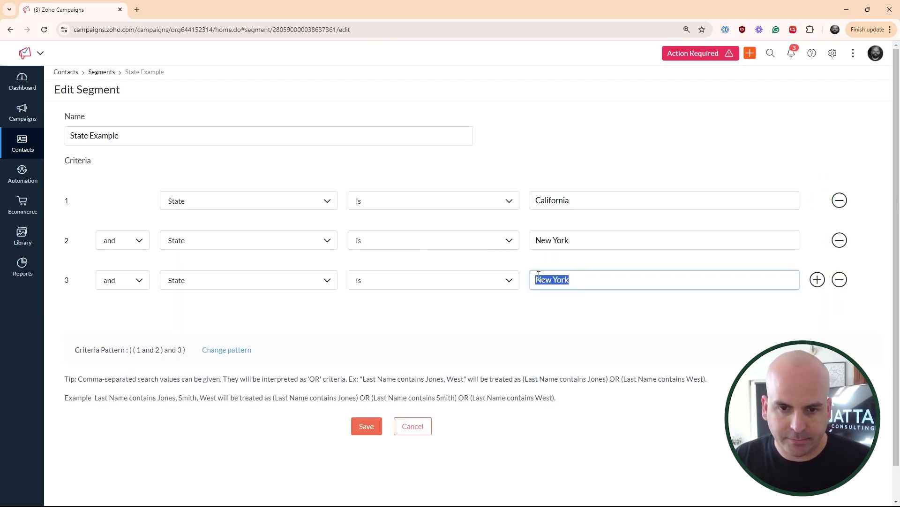
{"action": "type", "text": "Texas"}
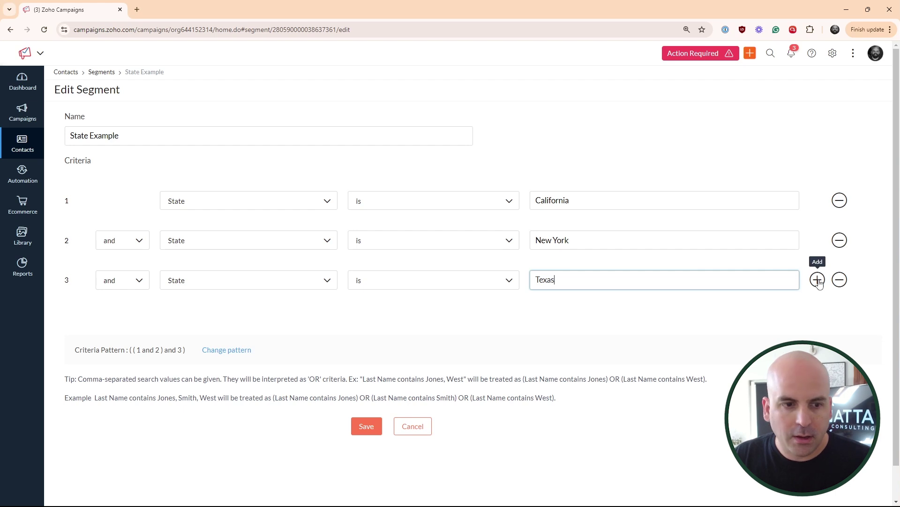
Add a fourth criterion to the segment using the contact custom field Company, with the condition is Zenatta
{"action": "left_click", "coordinate": [817, 280]}
{"action": "left_click", "coordinate": [241, 323]}
{"action": "type", "text": "c"}
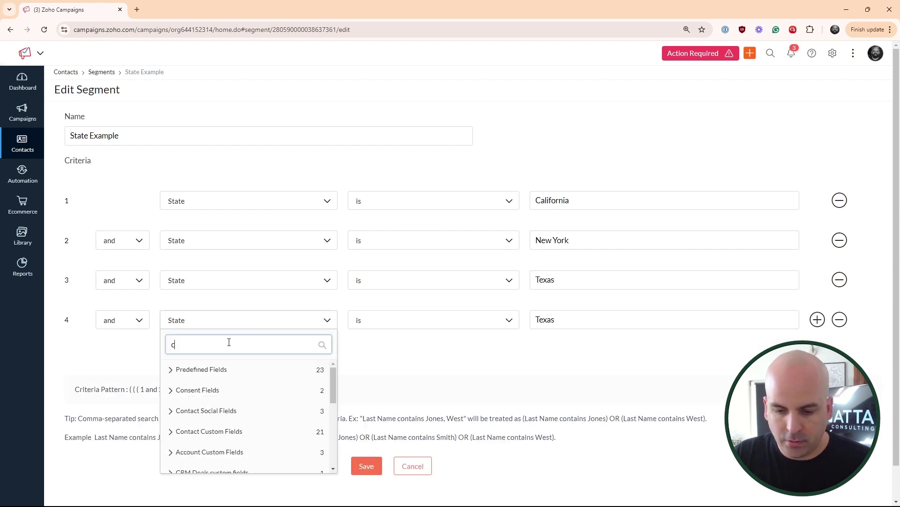
{"action": "type", "text": "ompan"}
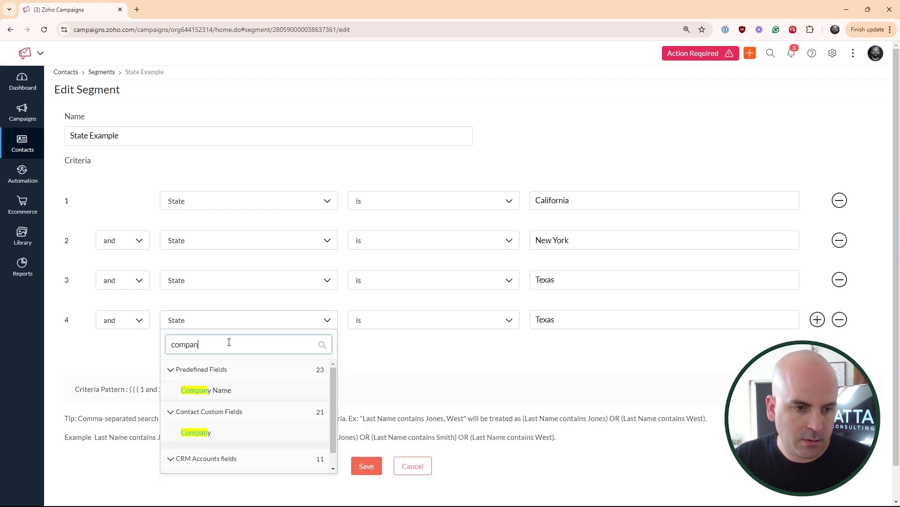
{"action": "left_click", "coordinate": [220, 434]}
{"action": "left_click", "coordinate": [571, 324]}
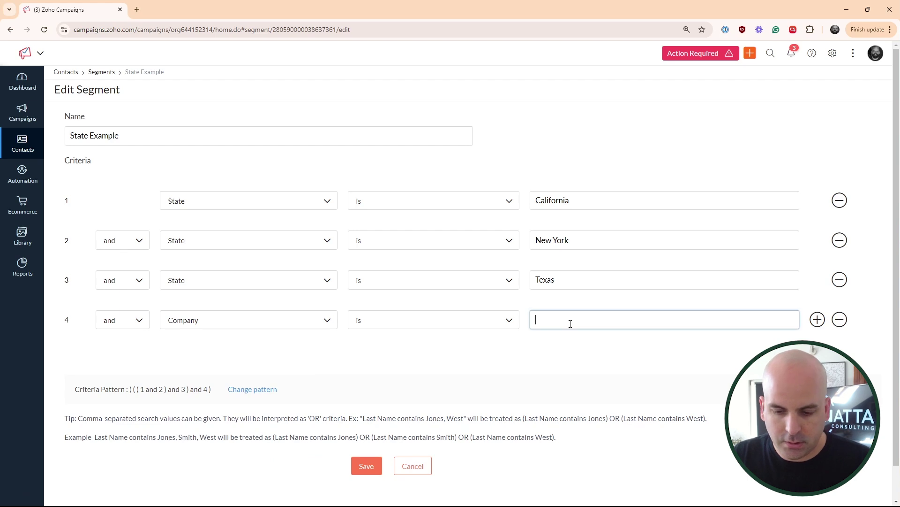
{"action": "left_click", "coordinate": [404, 353]}
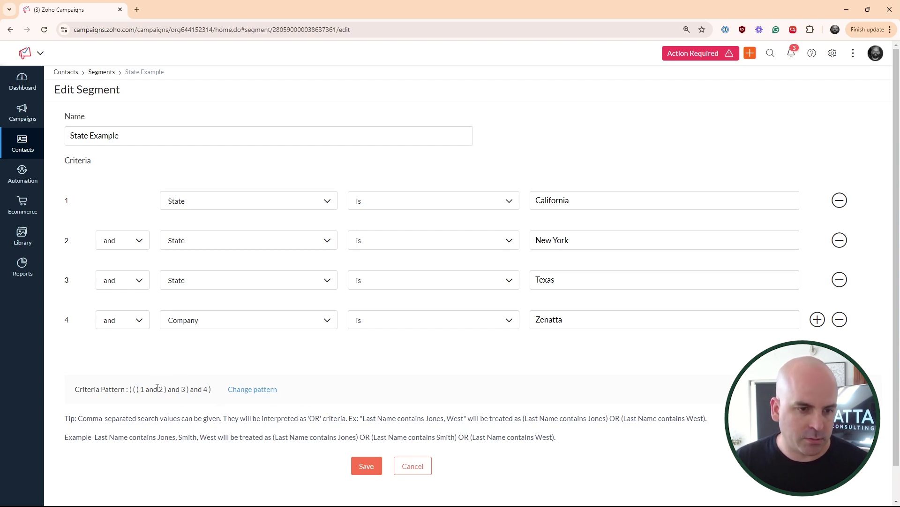
Edit the segment's criteria pattern and remove the innermost pair of parentheses around 1 and 2
{"action": "left_click", "coordinate": [269, 390]}
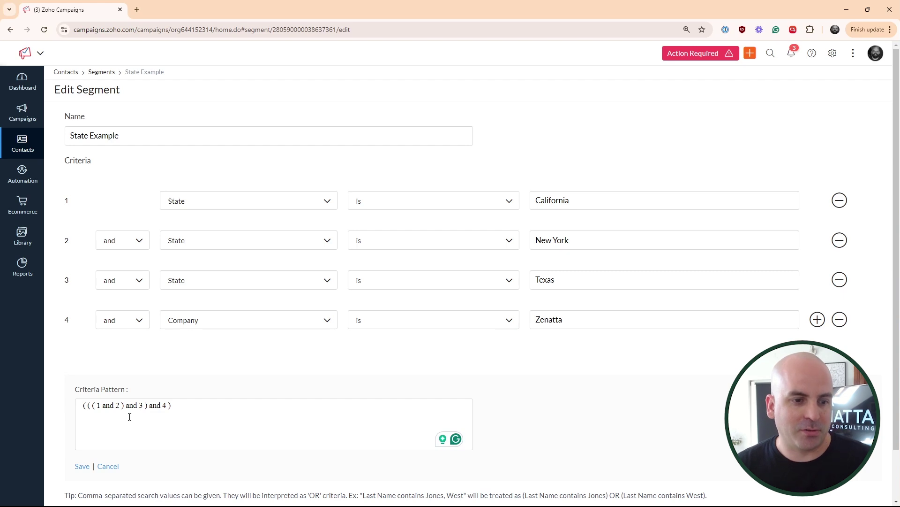
{"action": "left_click", "coordinate": [123, 405]}
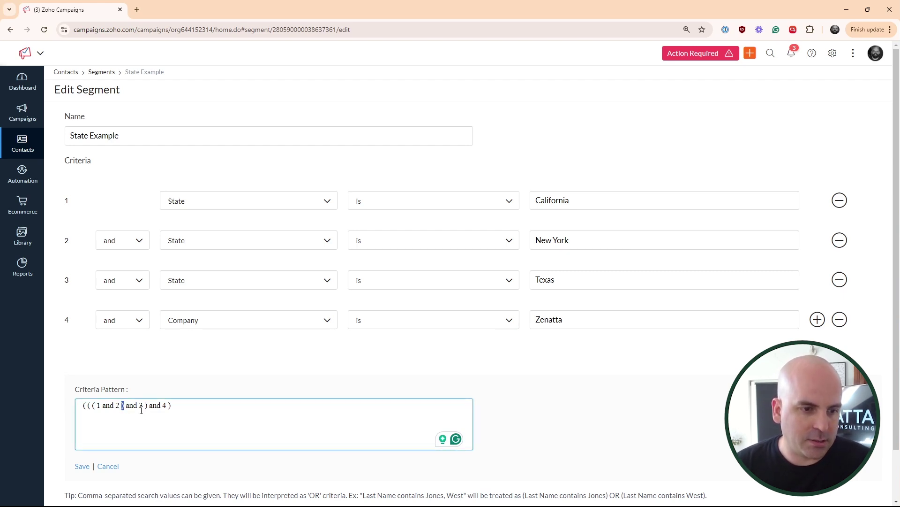
{"action": "key", "text": "BackSpace"}
{"action": "double_click", "coordinate": [95, 405]}
{"action": "key", "text": "BackSpace"}
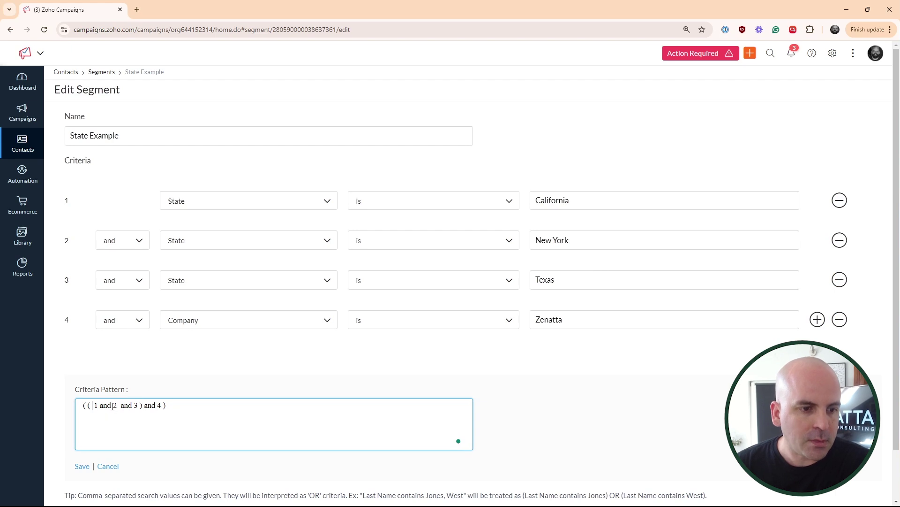
Join criteria 1, 2 and 3 with or, remove the extra spaces, and save the pattern as ( ( 1 or 2 or 3 ) and 4 )
{"action": "double_click", "coordinate": [102, 406]}
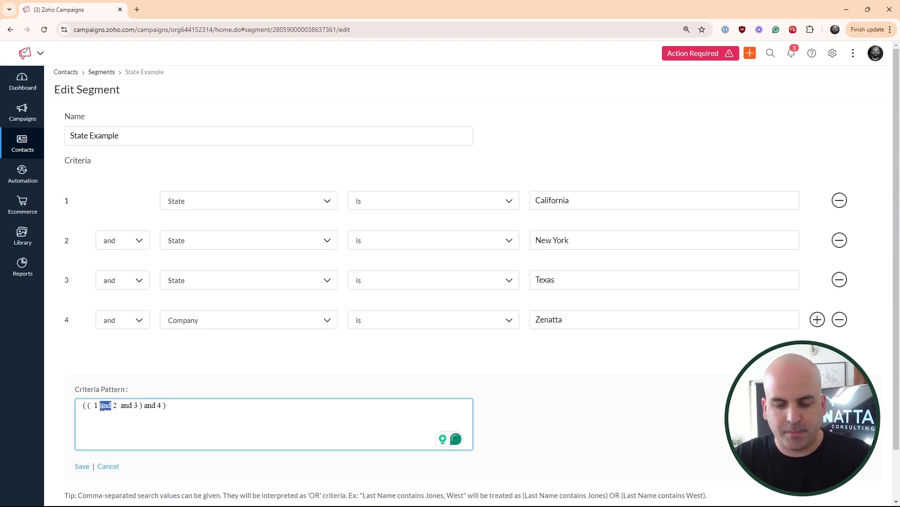
{"action": "type", "text": "or"}
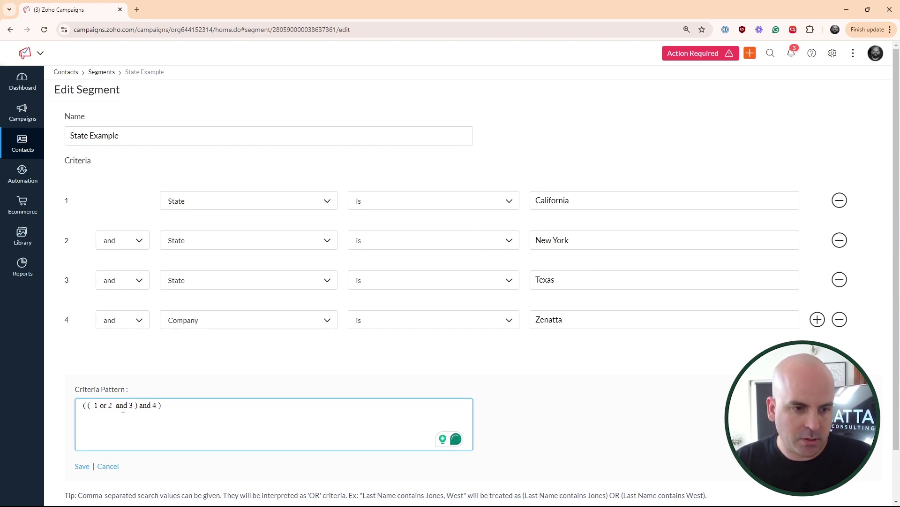
{"action": "left_click_drag", "start_coordinate": [127, 407], "coordinate": [115, 407]}
{"action": "type", "text": "or"}
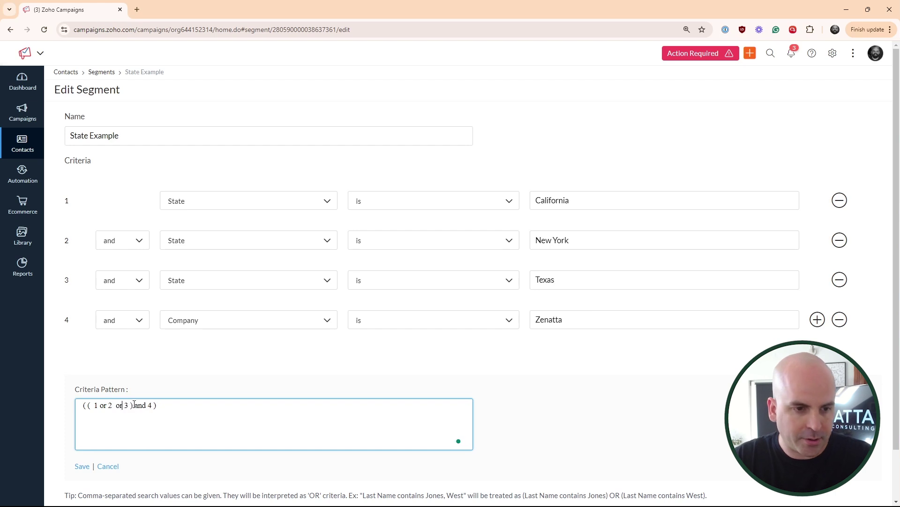
{"action": "left_click", "coordinate": [202, 410]}
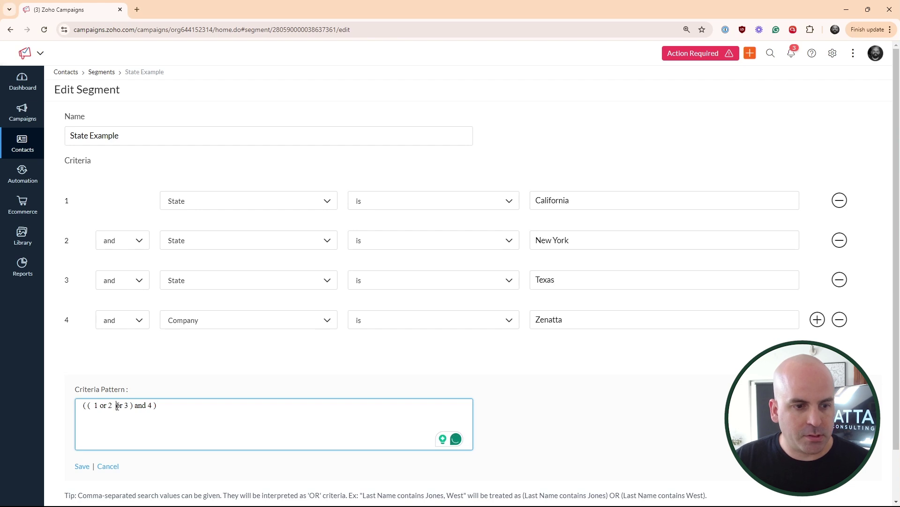
{"action": "key", "text": "BackSpace"}
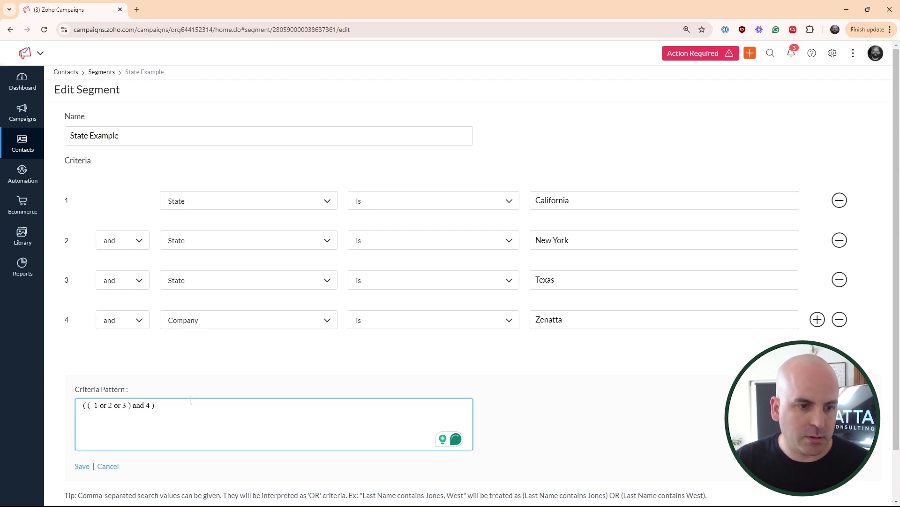
{"action": "key", "text": "BackSpace"}
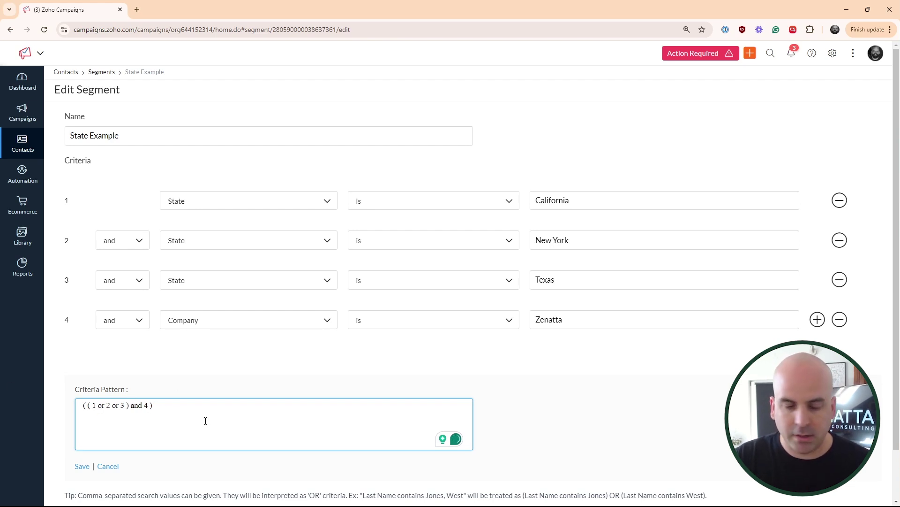
{"action": "left_click", "coordinate": [82, 466]}
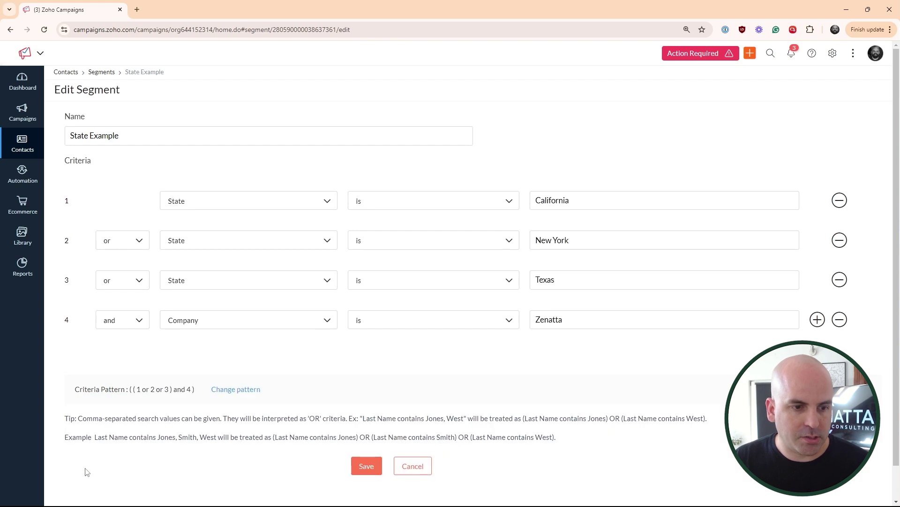